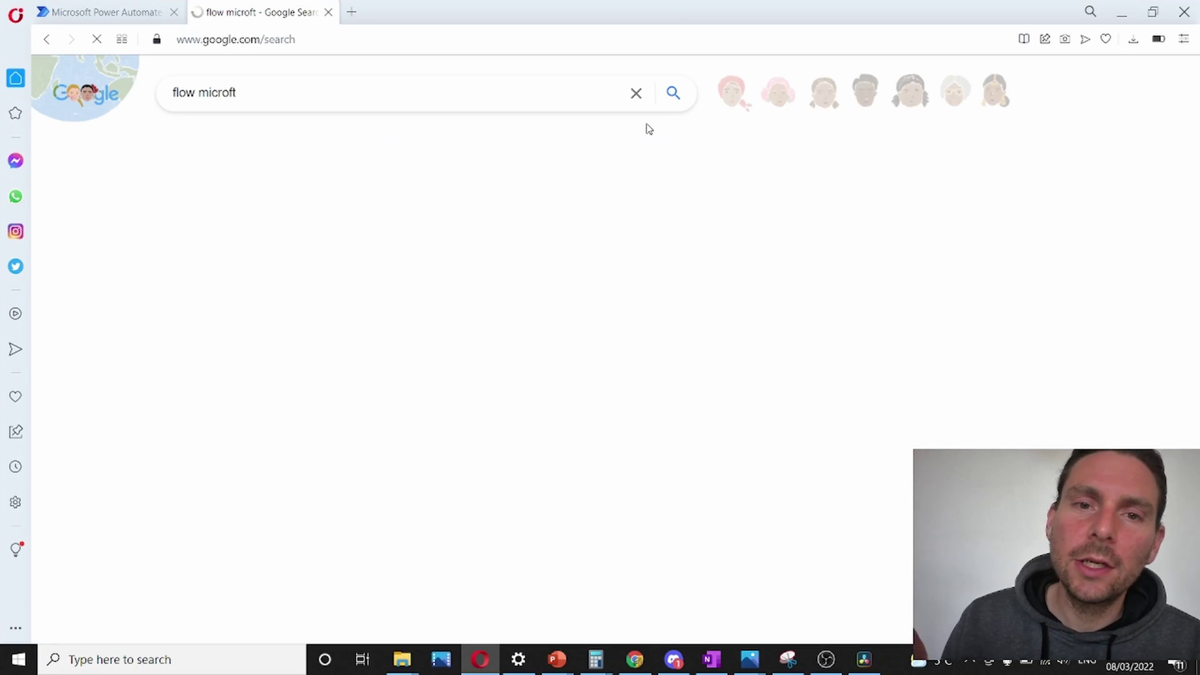
Open the Power Automate site and start a new automated cloud flow from Create
click(260, 286)
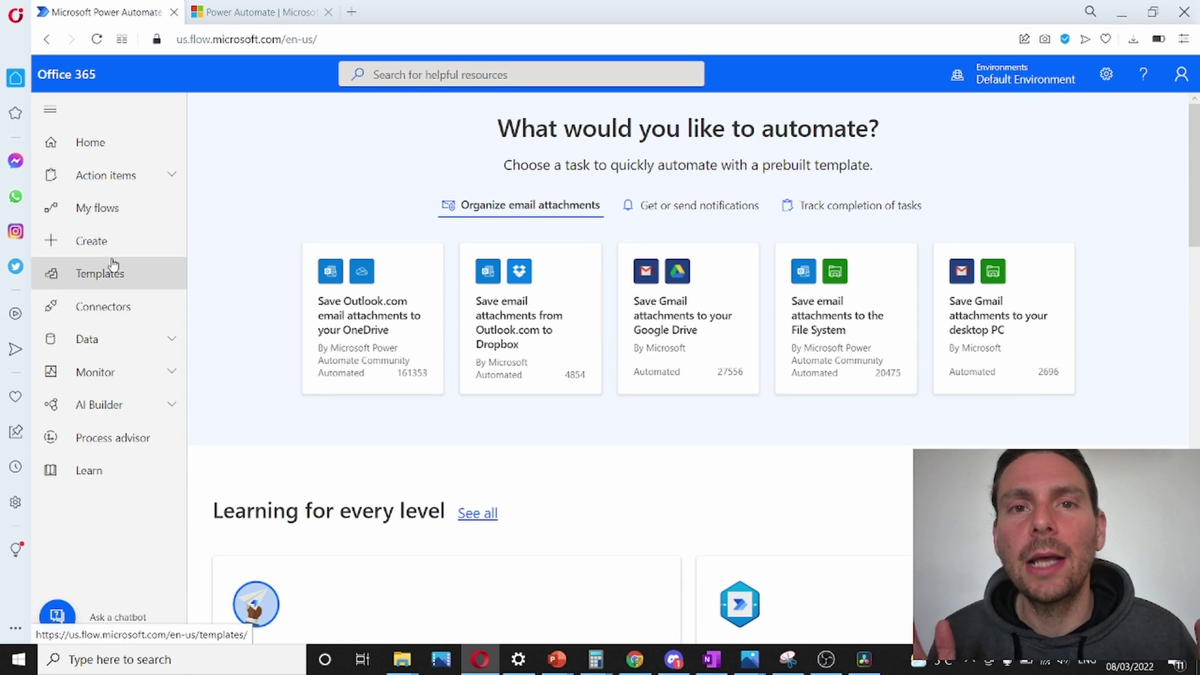
click(97, 249)
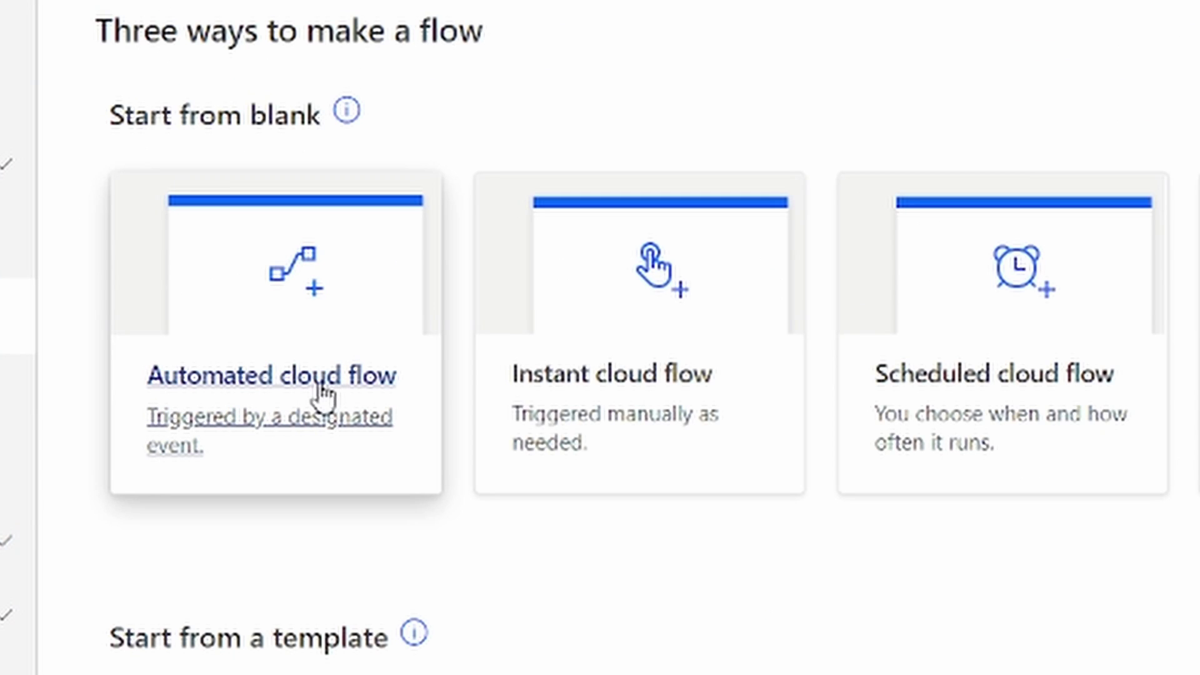
click(322, 394)
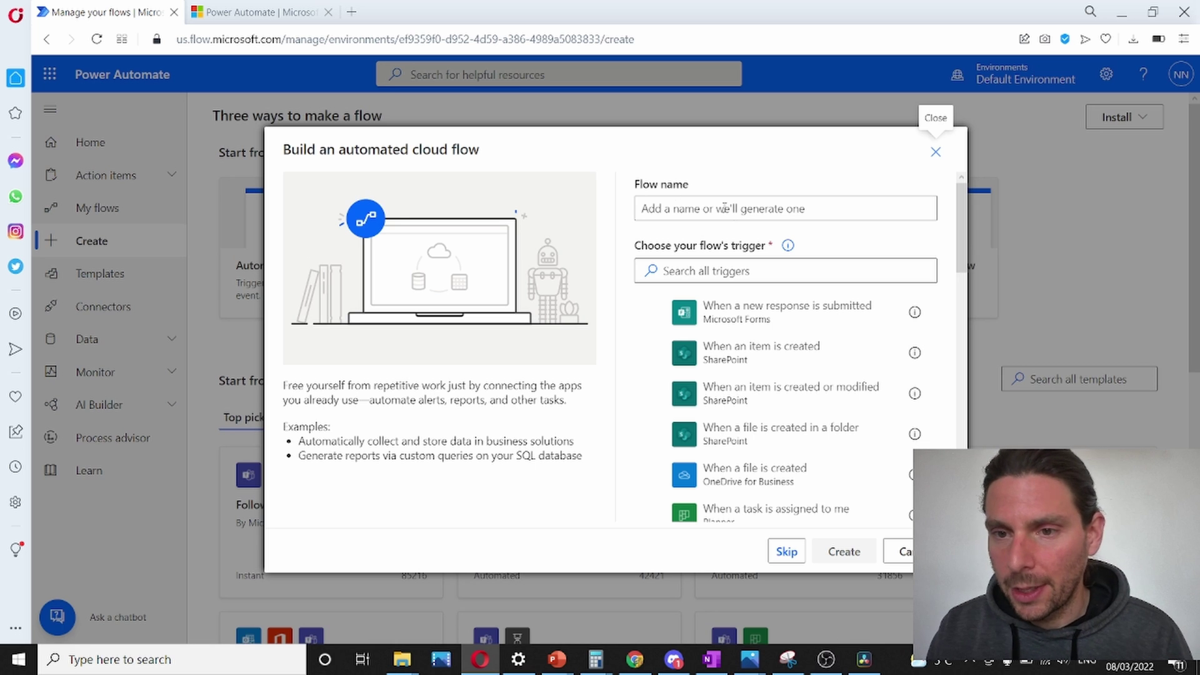
Create the 'Retweet' flow with the Twitter trigger 'When a new tweet is posted'
click(735, 213)
text(Retweet)
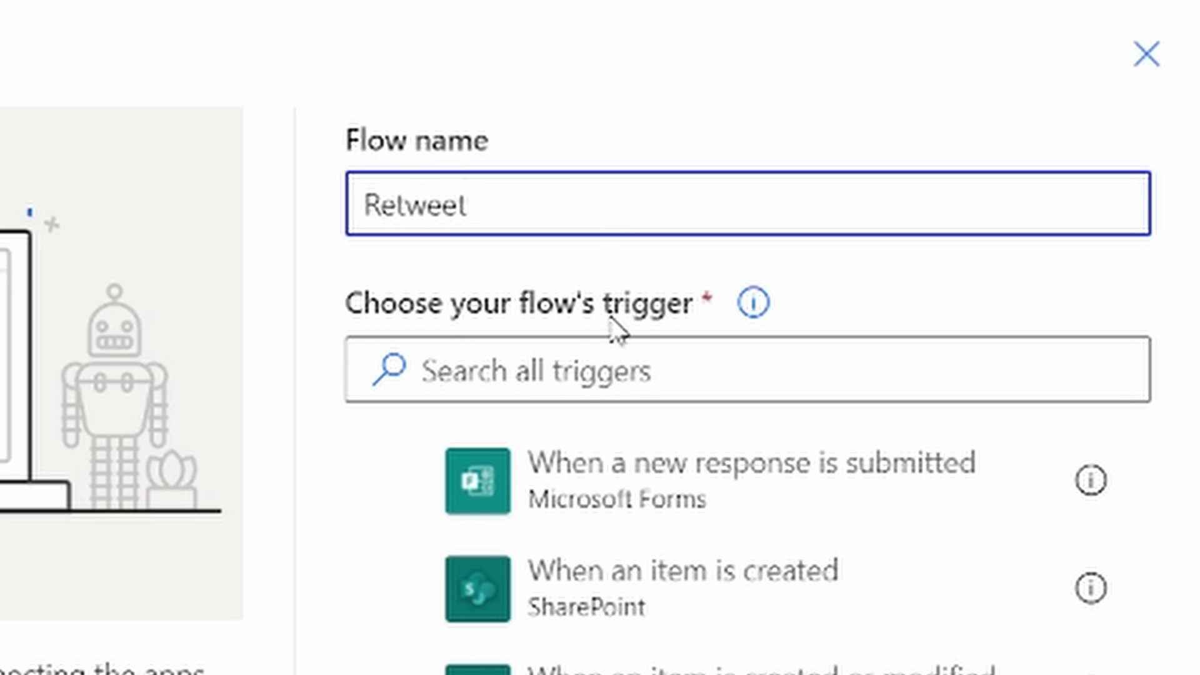
click(605, 365)
text(twi)
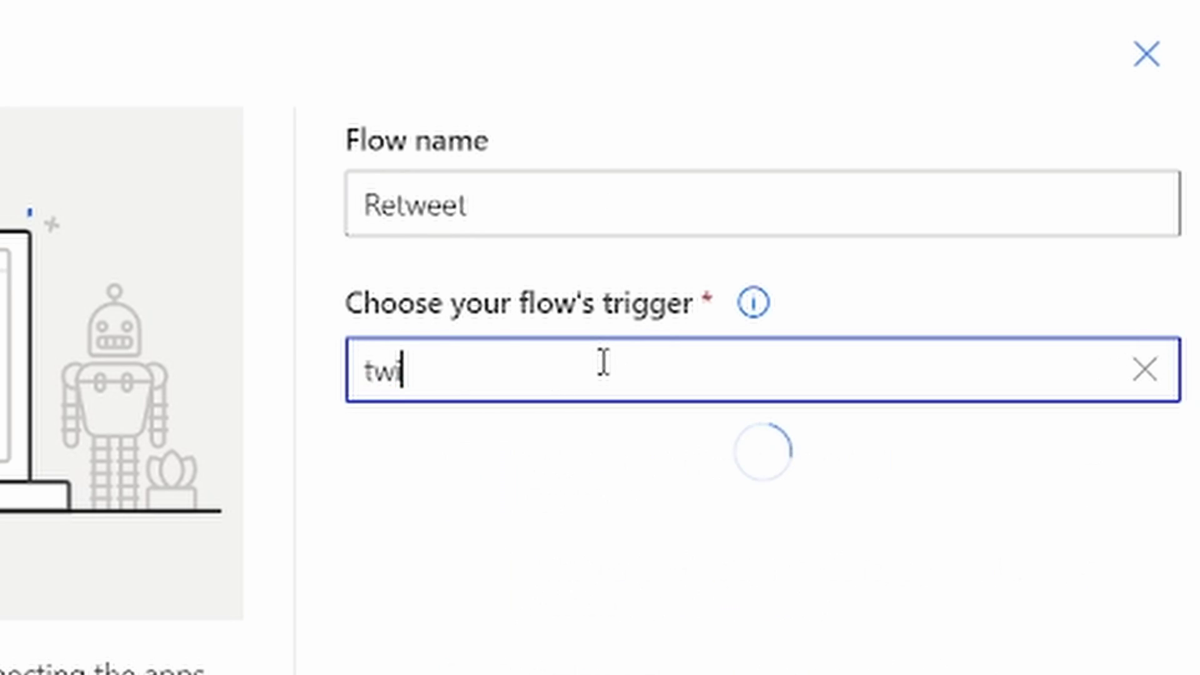
click(583, 475)
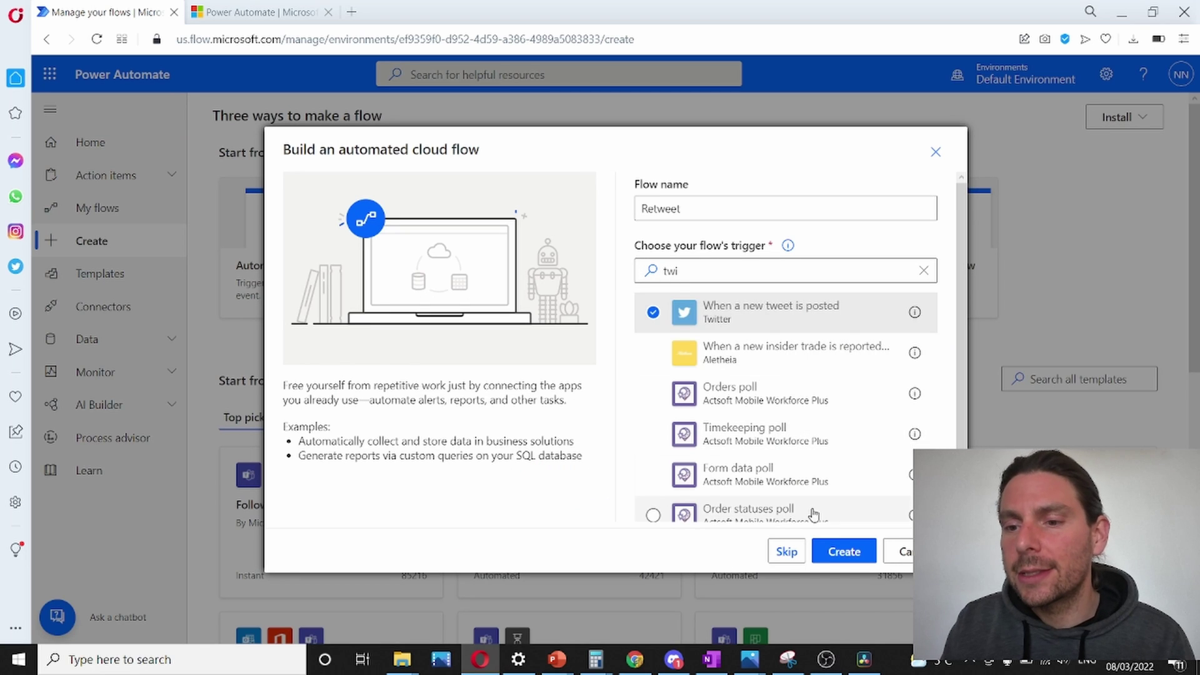
click(855, 551)
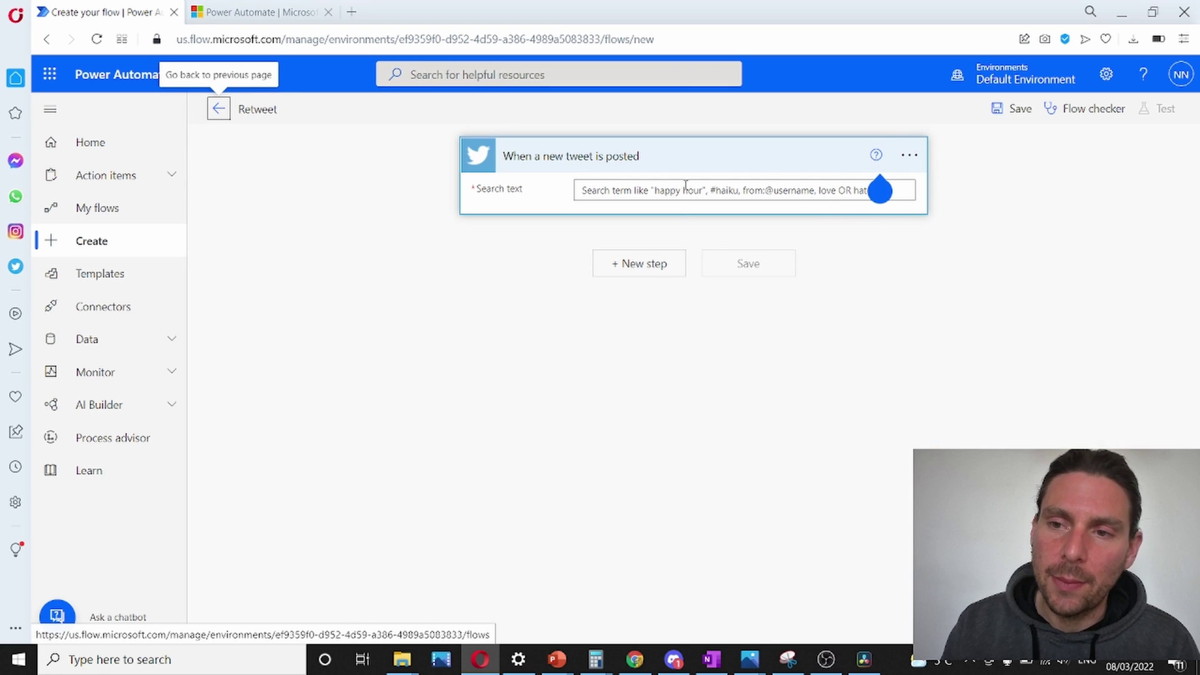
Set the trigger's search text to '#nftcollection', then add a new step searching 'tw'
click(911, 158)
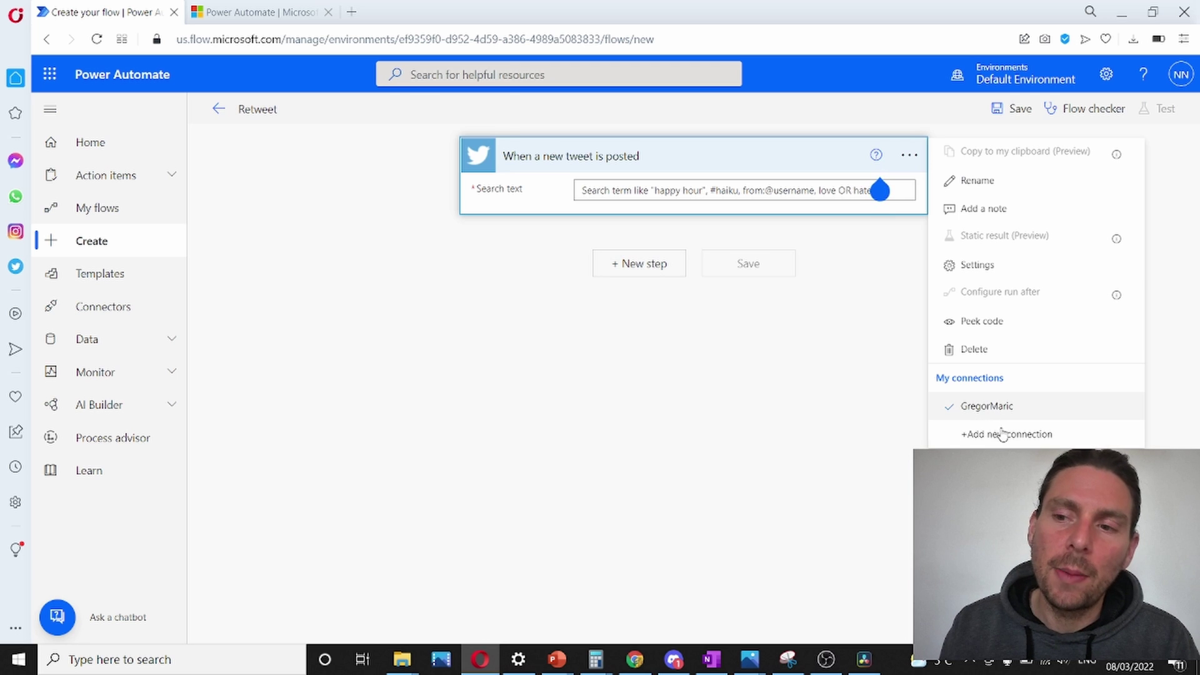
click(532, 242)
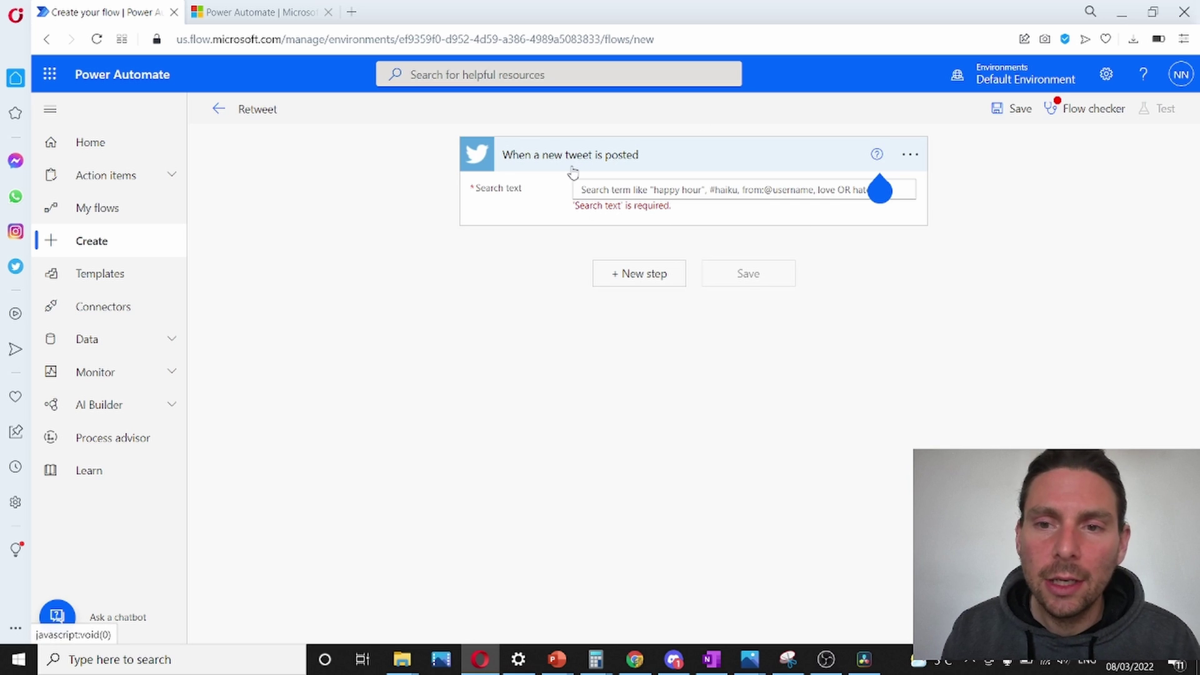
click(638, 190)
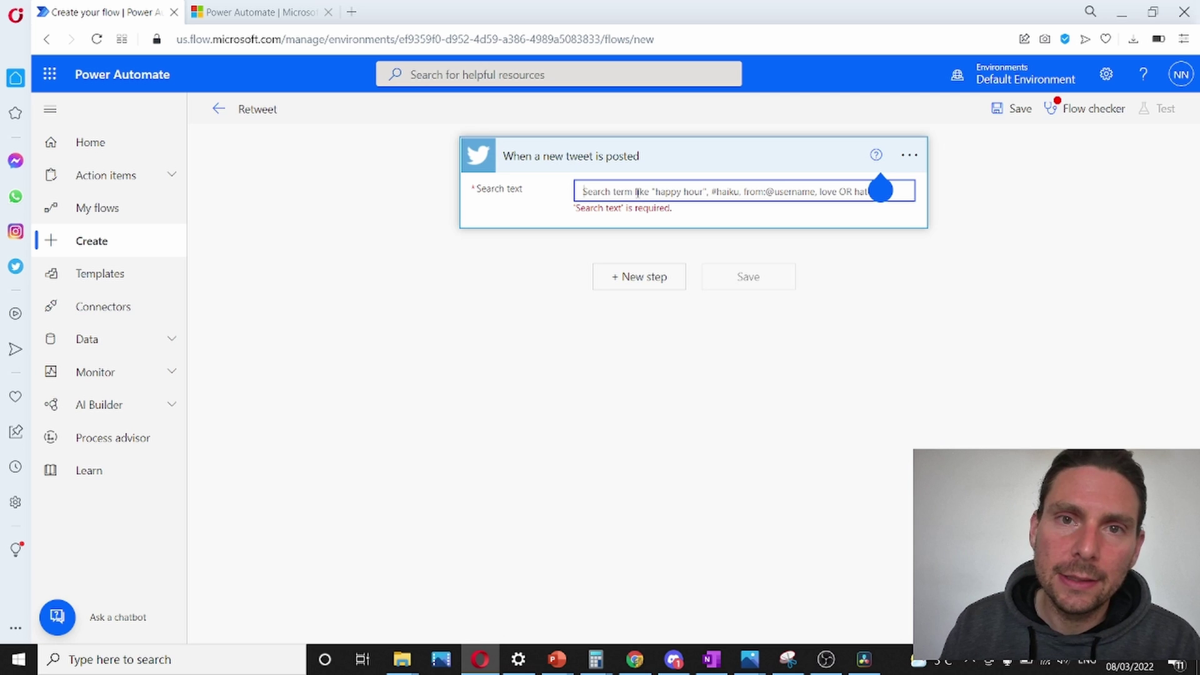
text(#nftcollection)
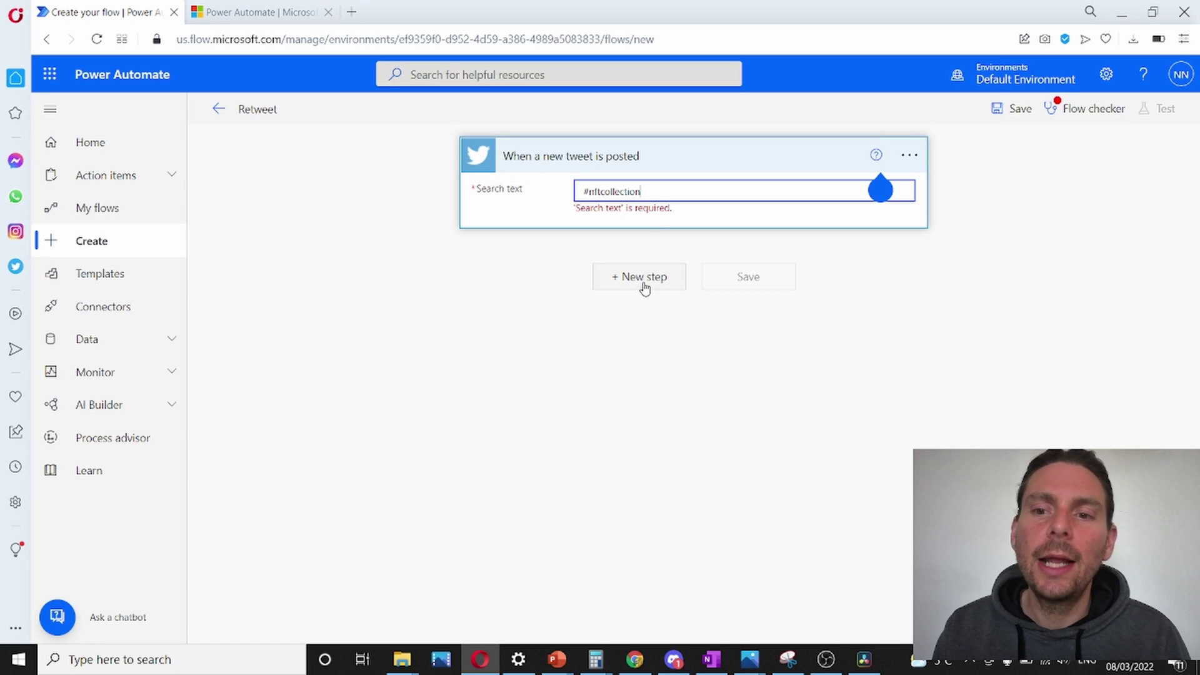
click(643, 277)
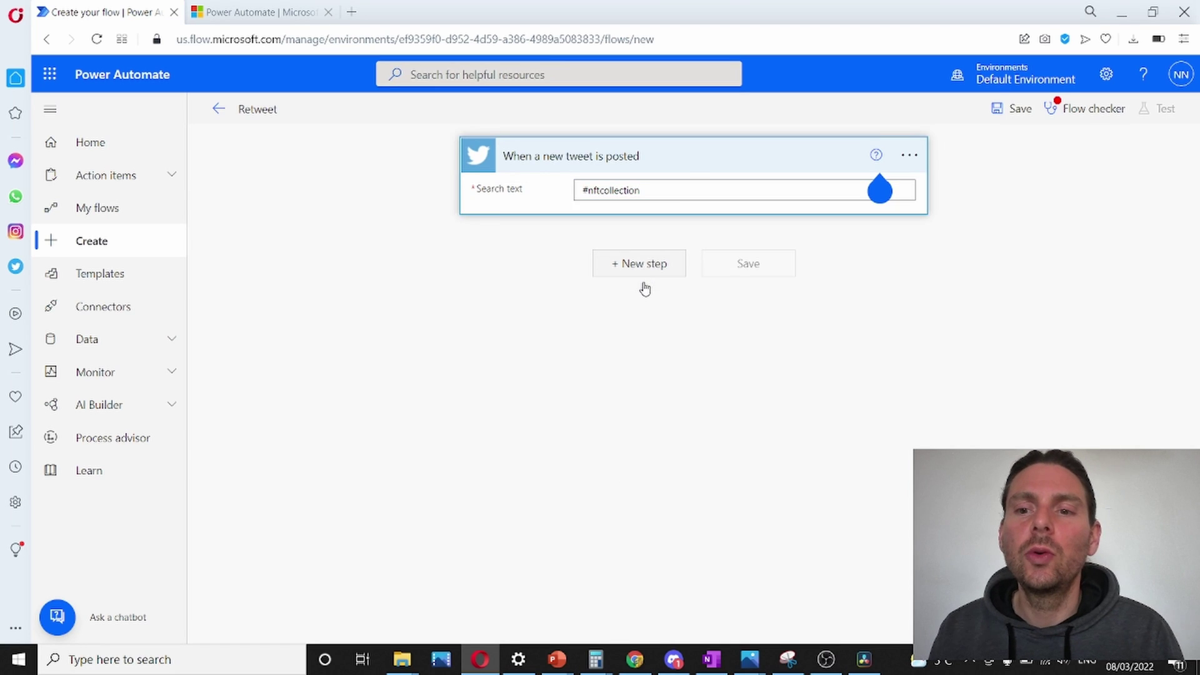
text(tw)
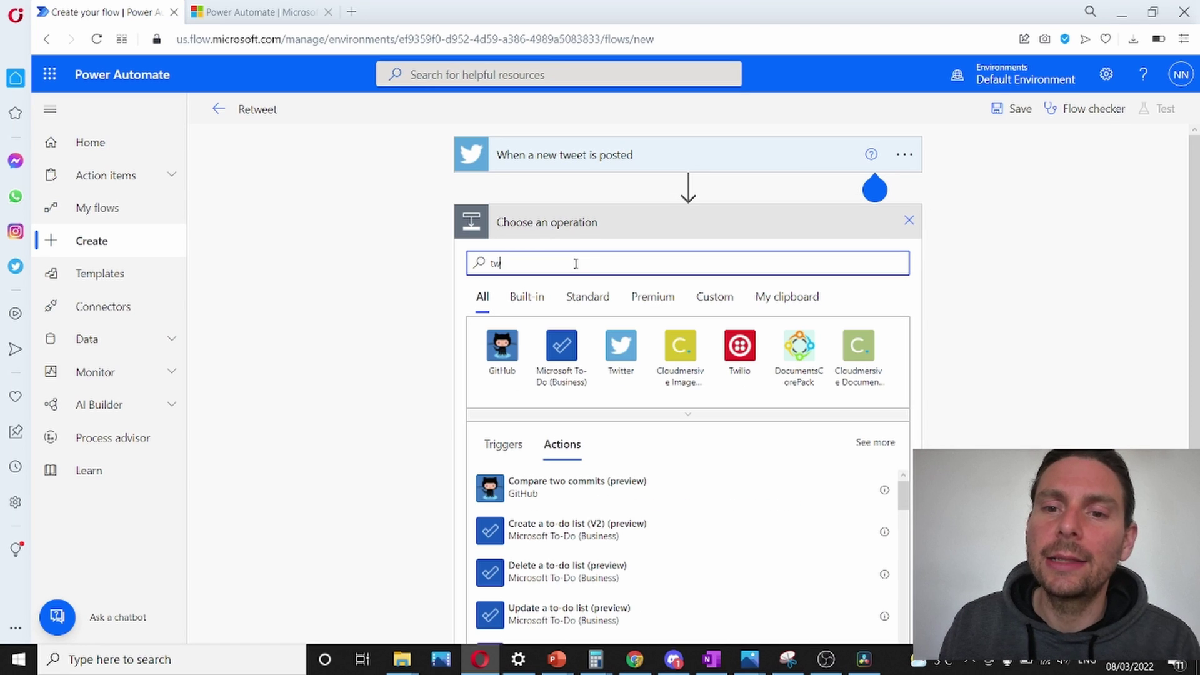
Add the Twitter 'Post a tweet' action after the trigger
click(621, 356)
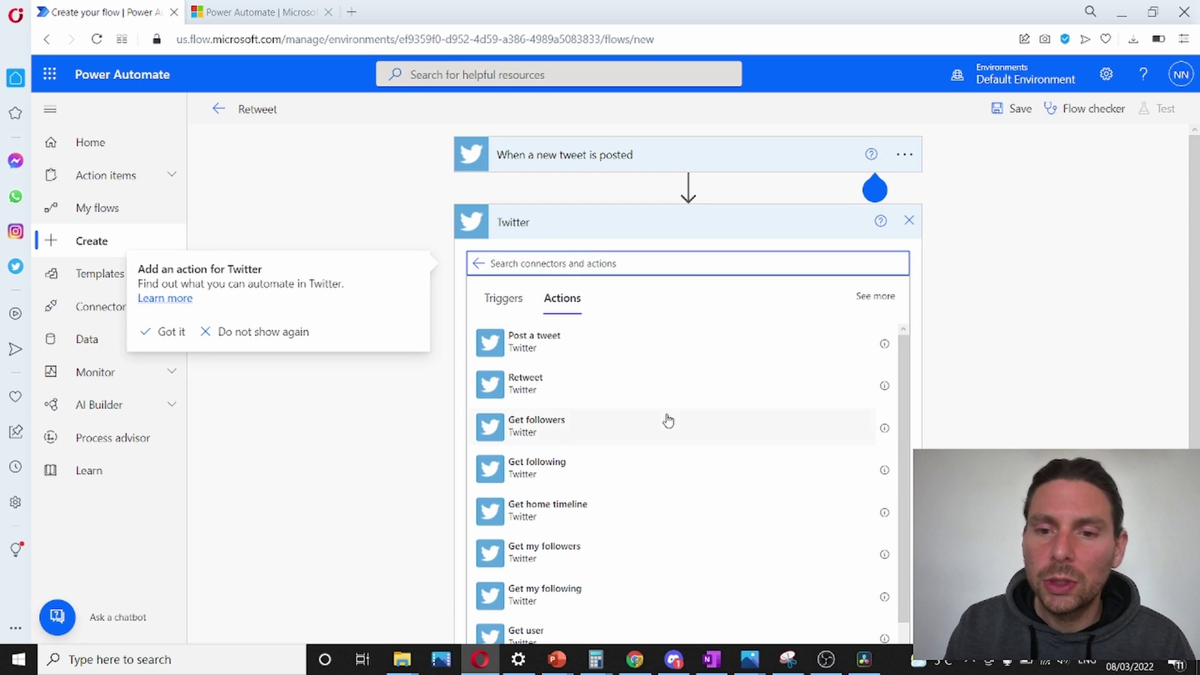
scroll(668, 420, down, 2)
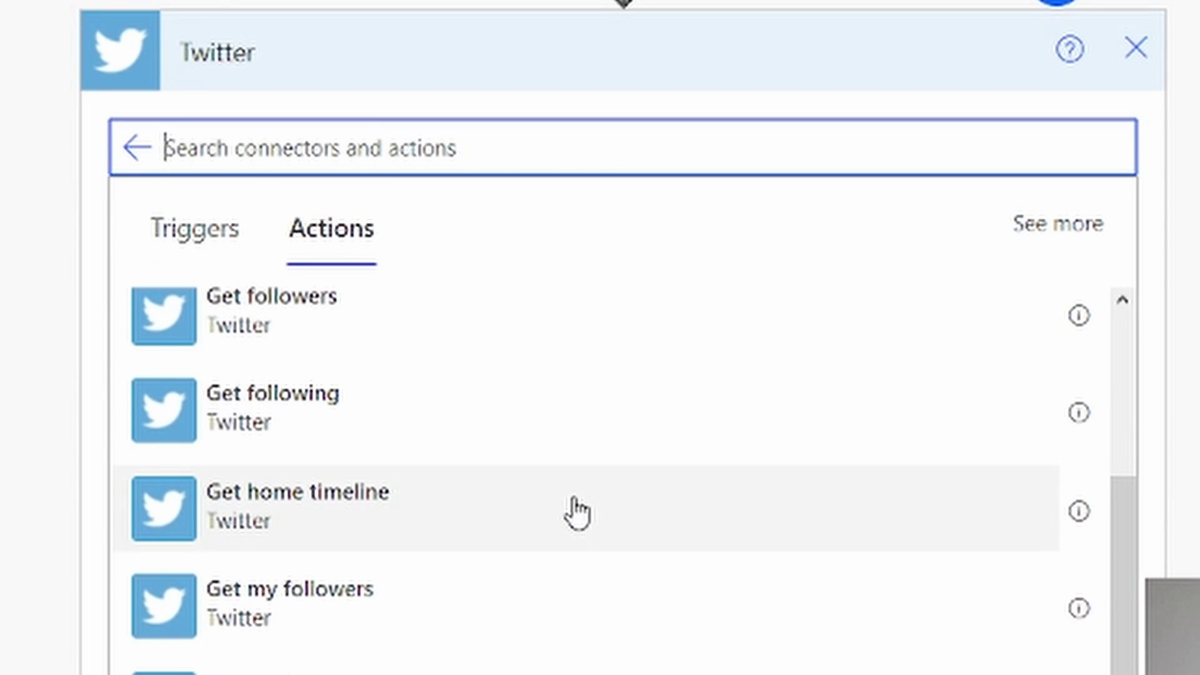
scroll(668, 420, up, 2)
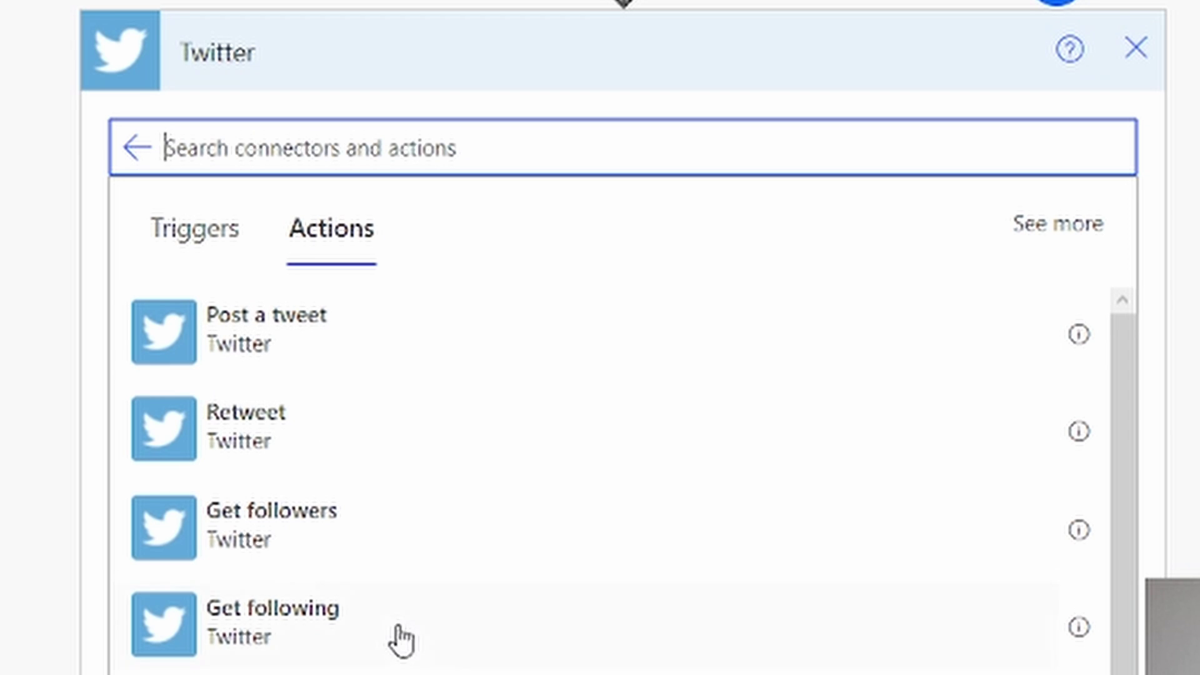
scroll(407, 644, down, 2)
scroll(408, 644, up, 2)
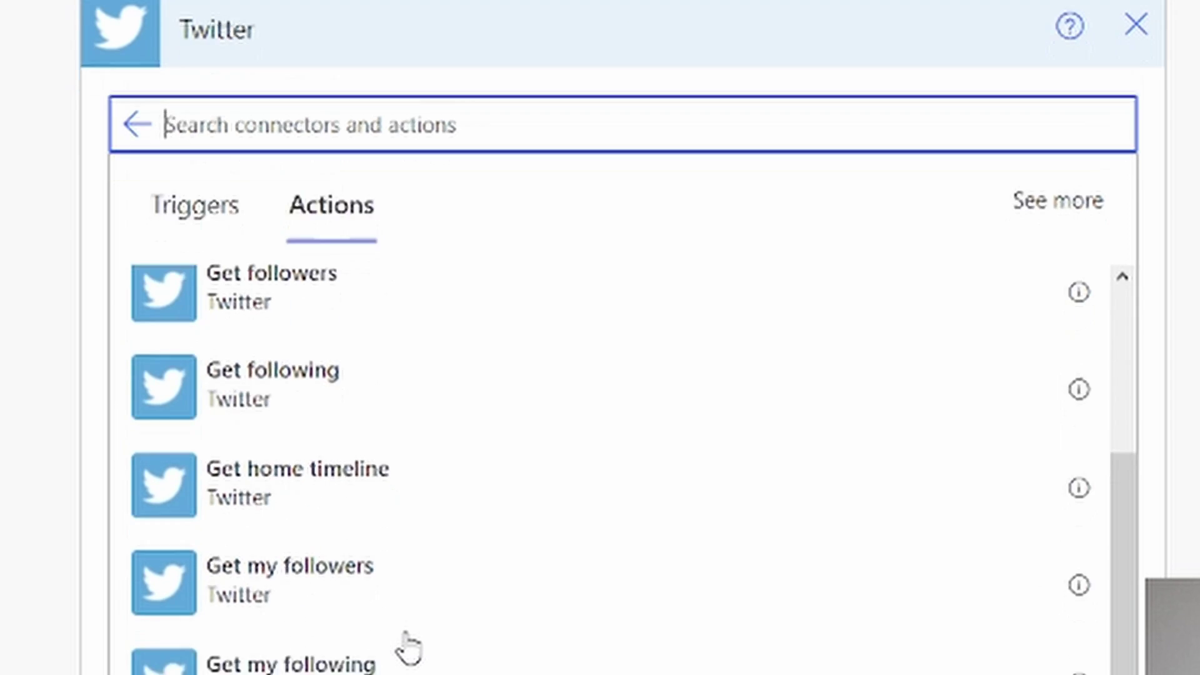
scroll(595, 479, up, 2)
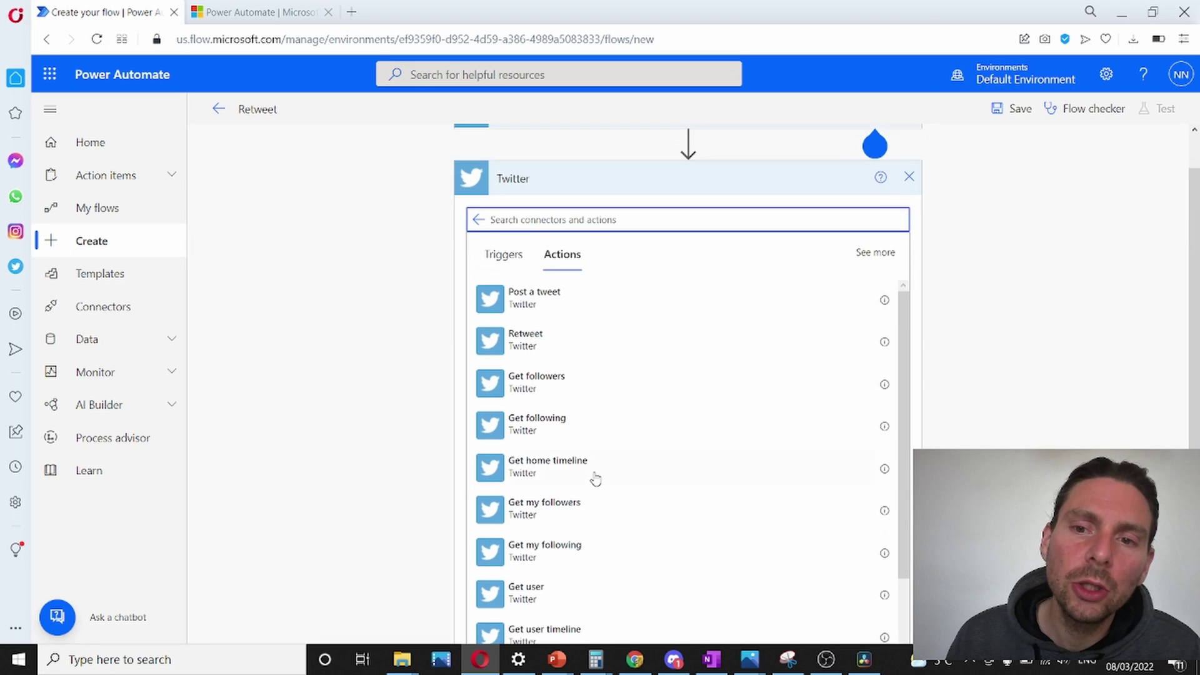
click(587, 315)
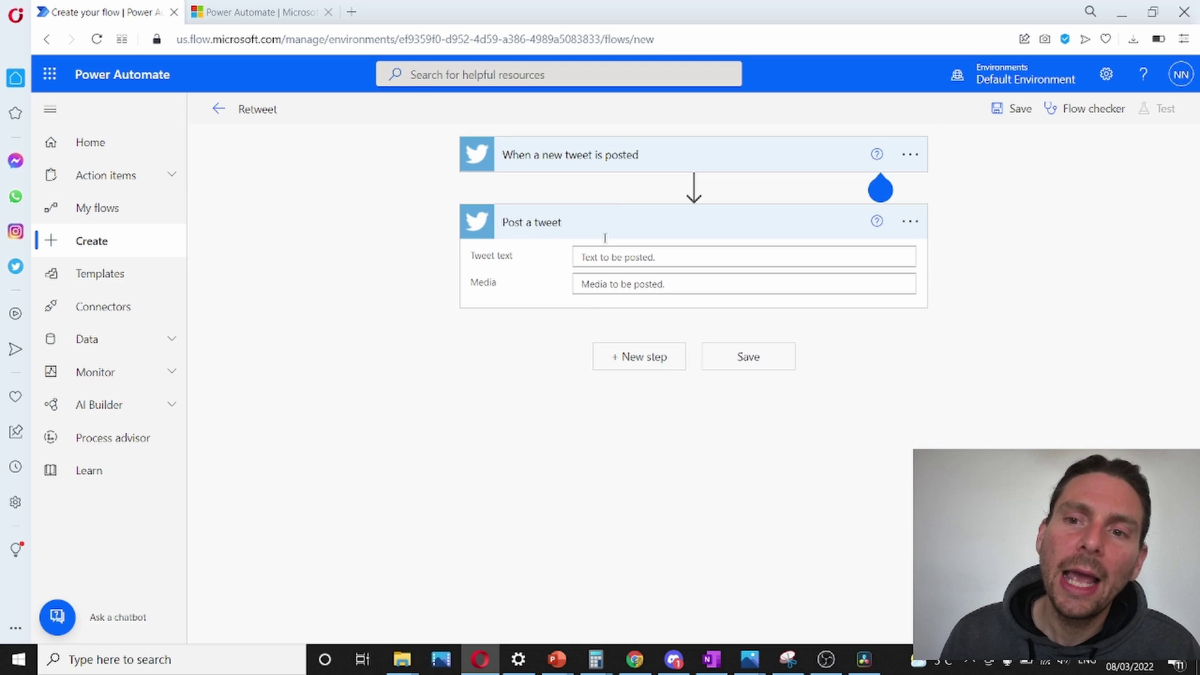
Set the tweet text to the Name field plus 'you have a great NFT Project!' and save
click(625, 151)
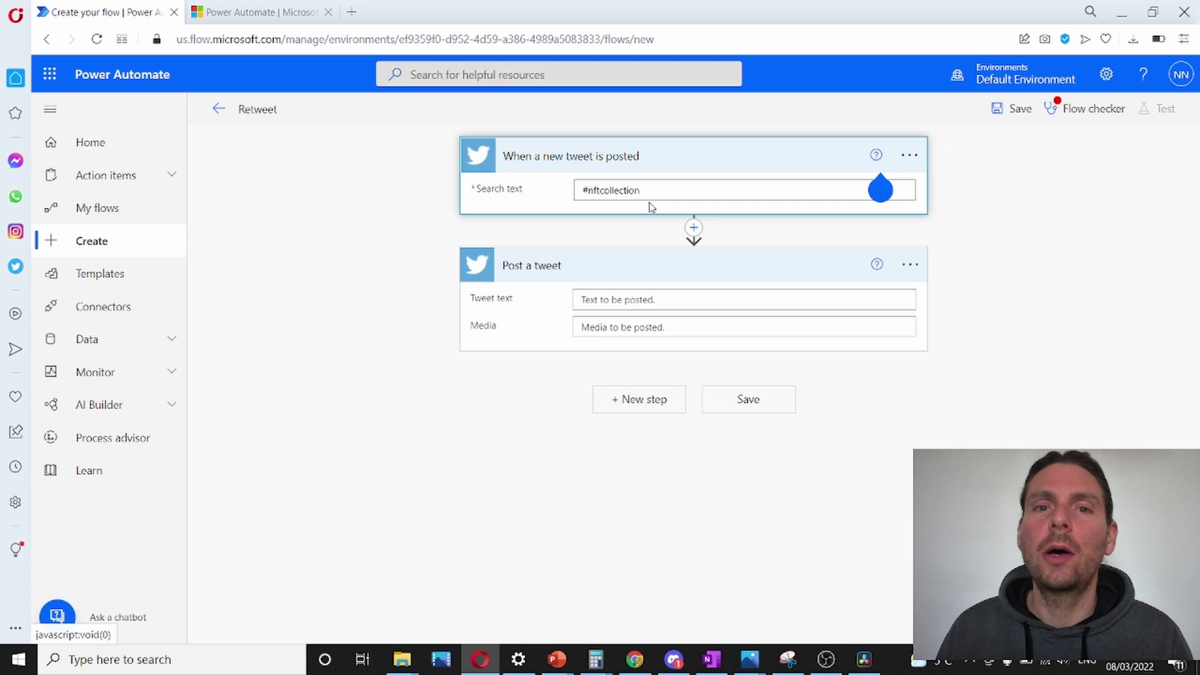
click(629, 297)
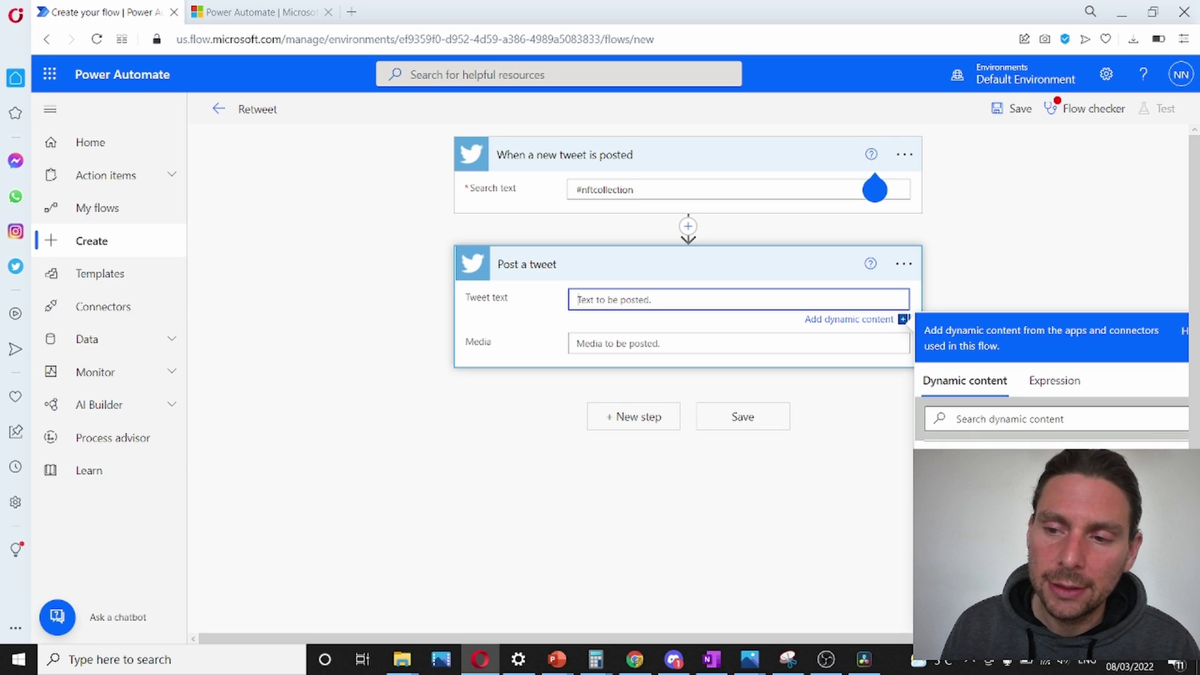
click(1000, 500)
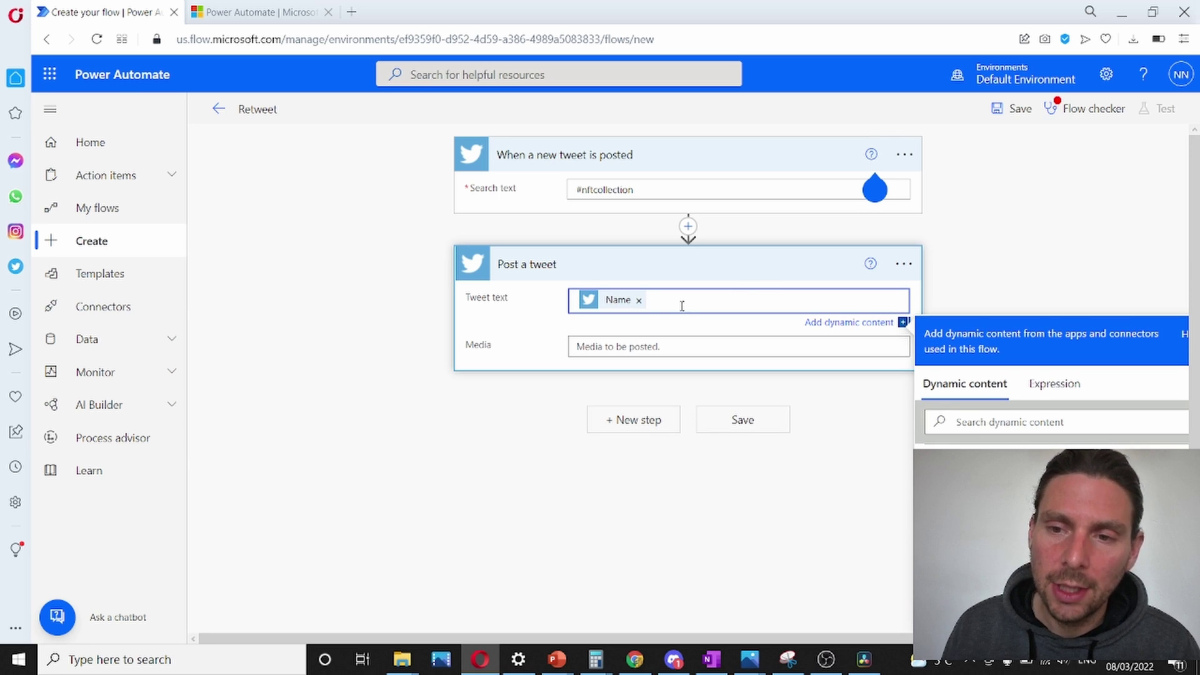
text(you have a great NFT Project!)
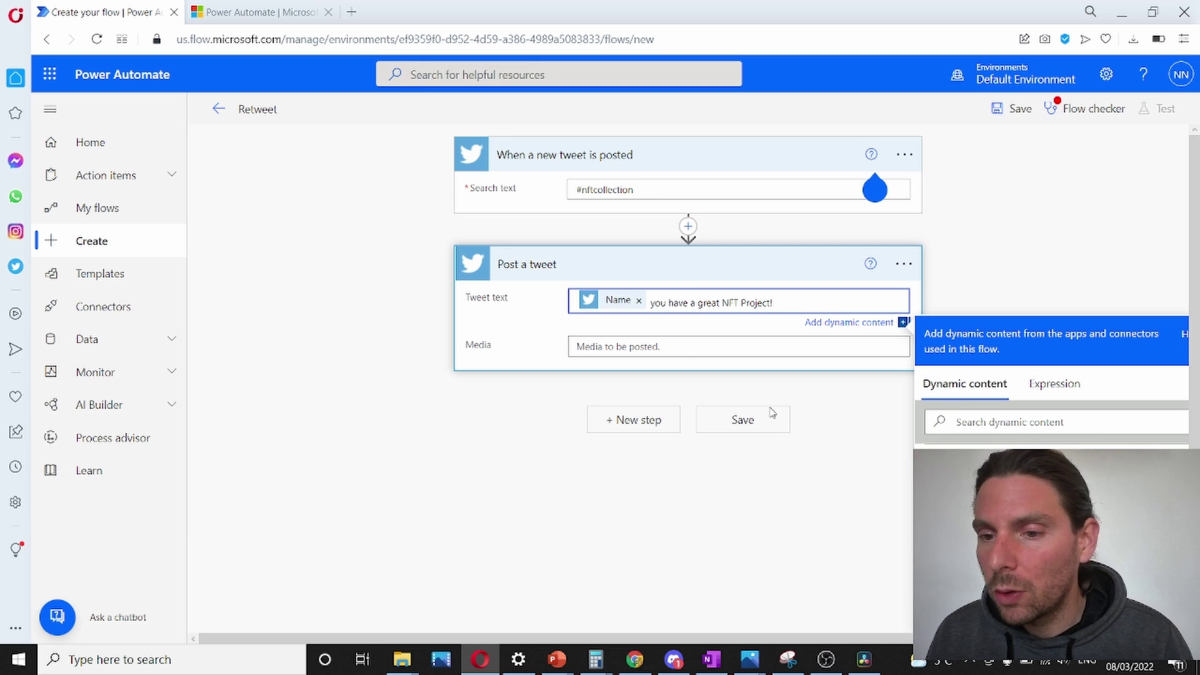
click(831, 422)
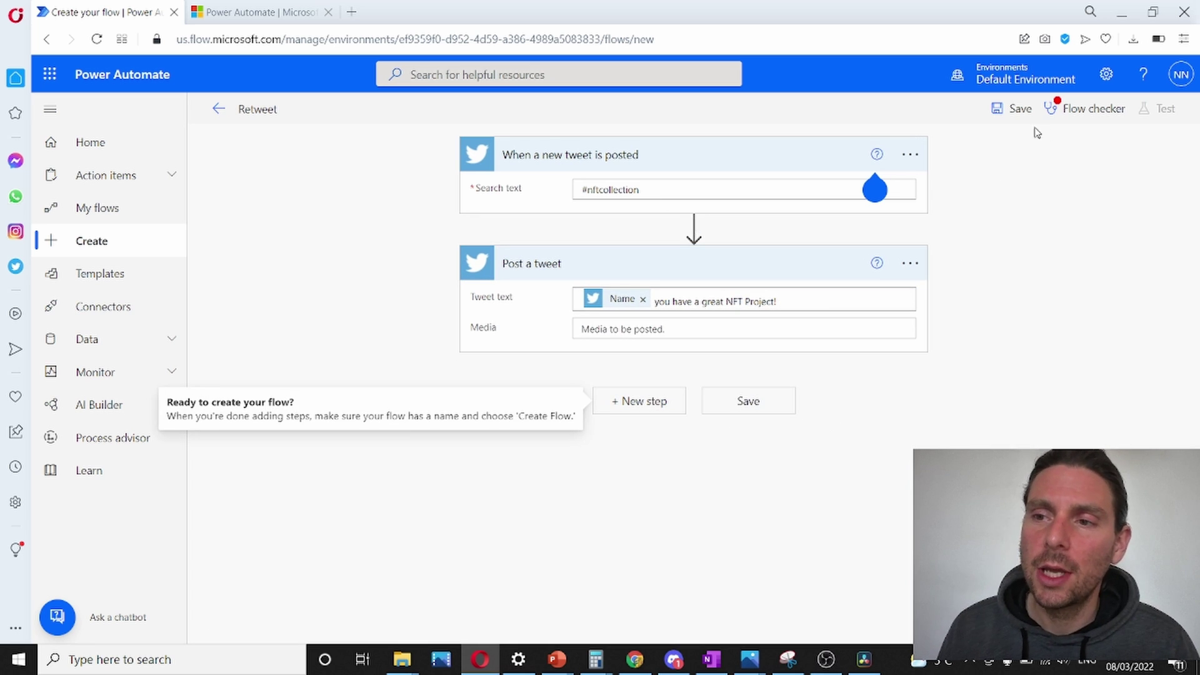
click(767, 407)
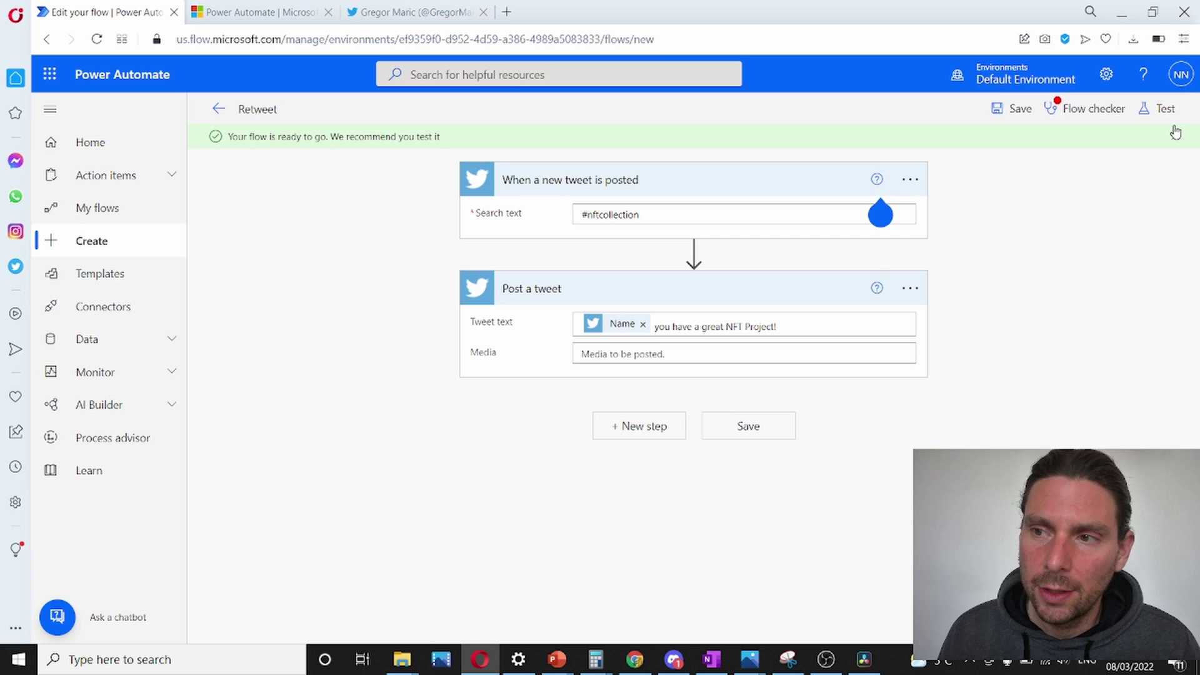
Run a manual test and check the successful Post a tweet output
click(1158, 117)
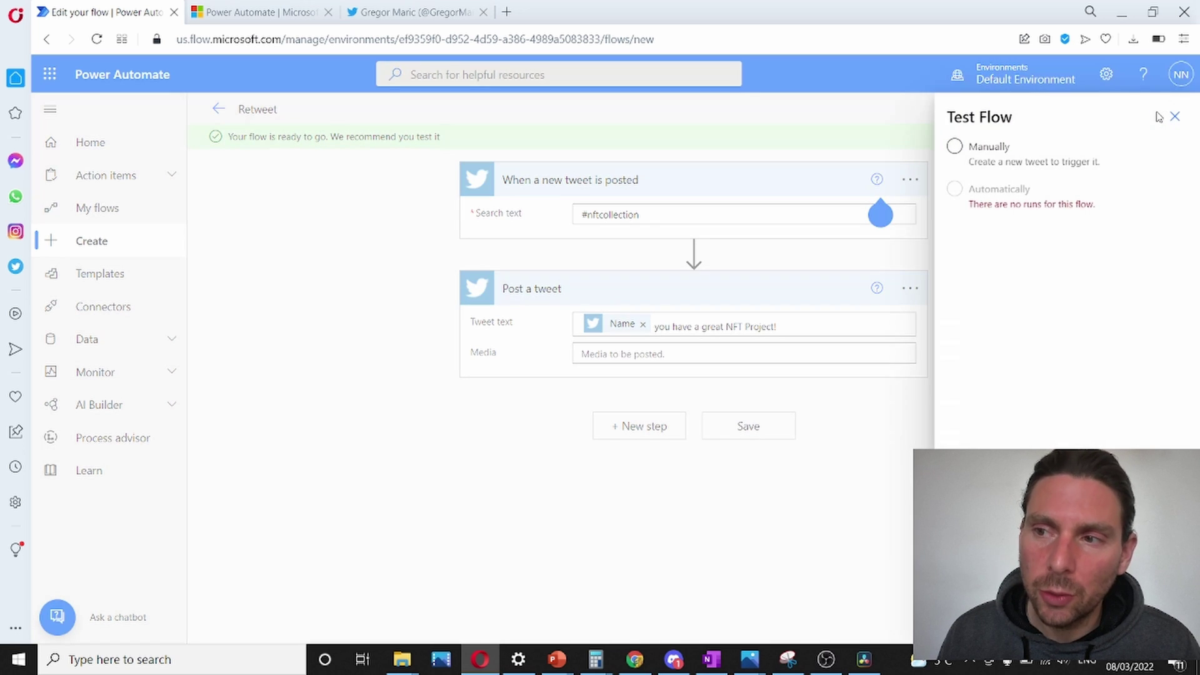
click(984, 160)
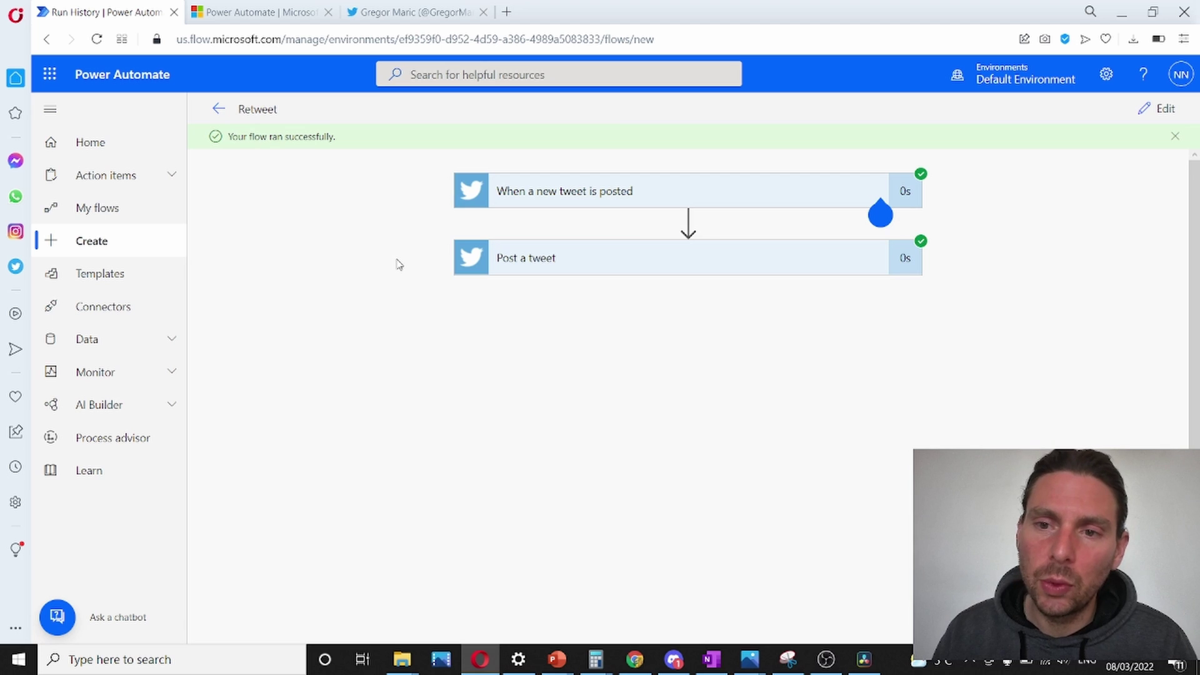
click(664, 253)
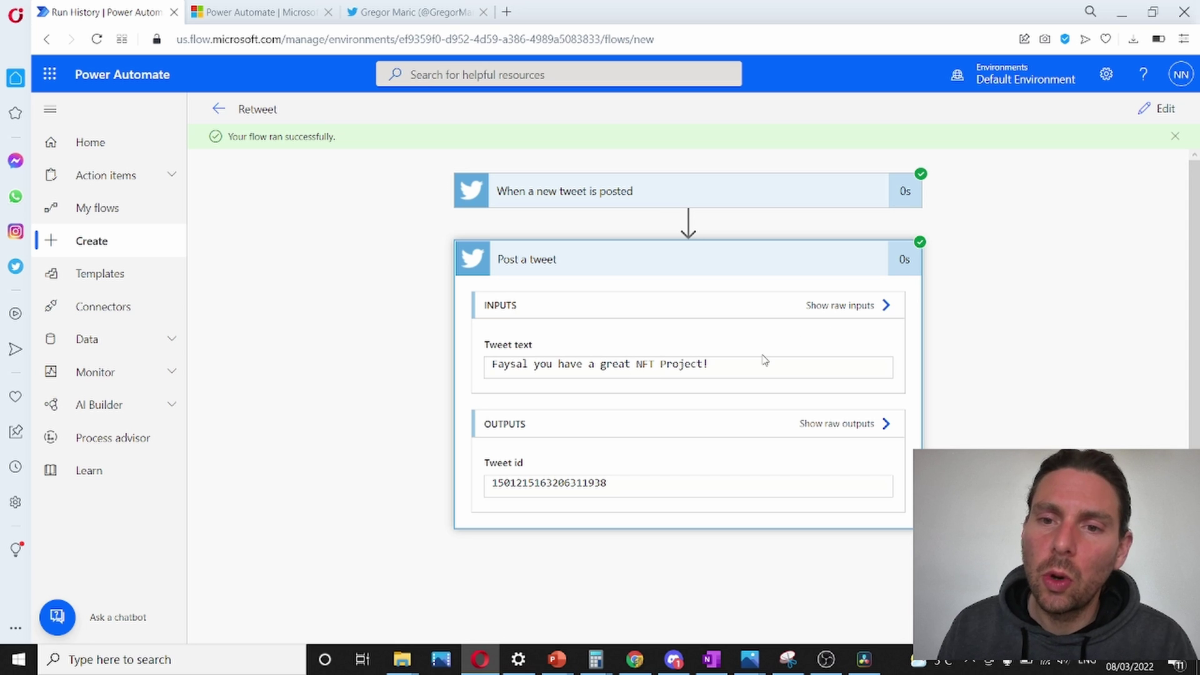
click(402, 19)
Scroll the Twitter profile to review the auto-posted NFT tweets, then return to Power Automate
scroll(443, 309, down, 10)
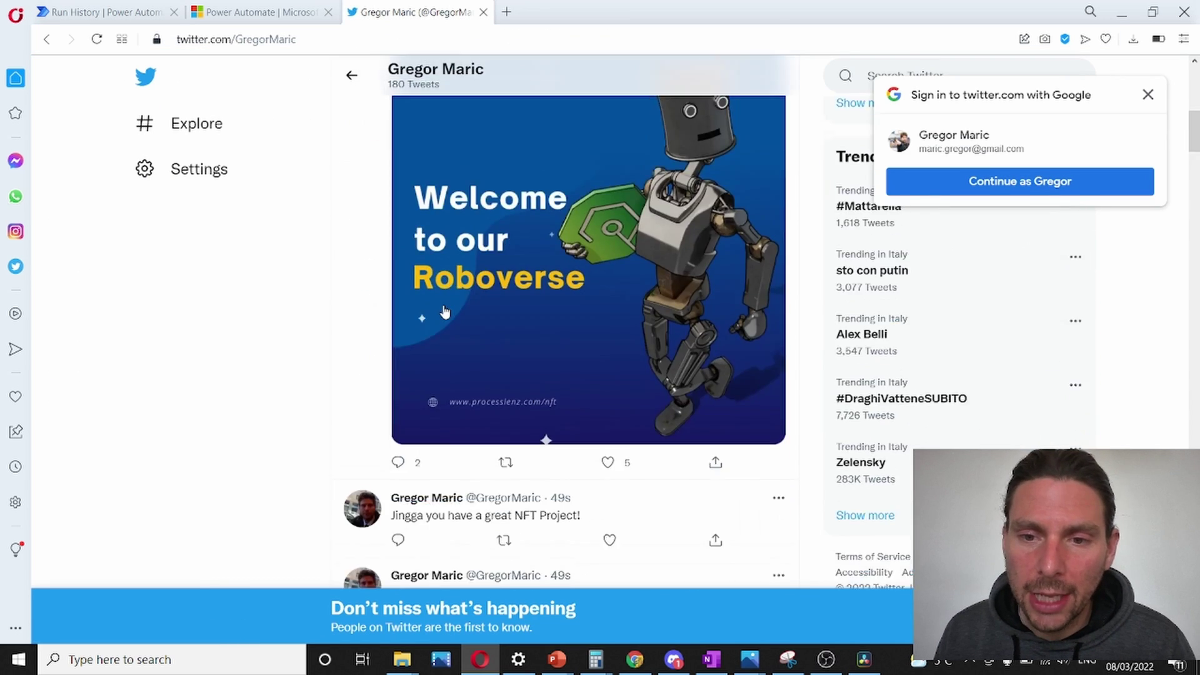
scroll(444, 310, down, 3)
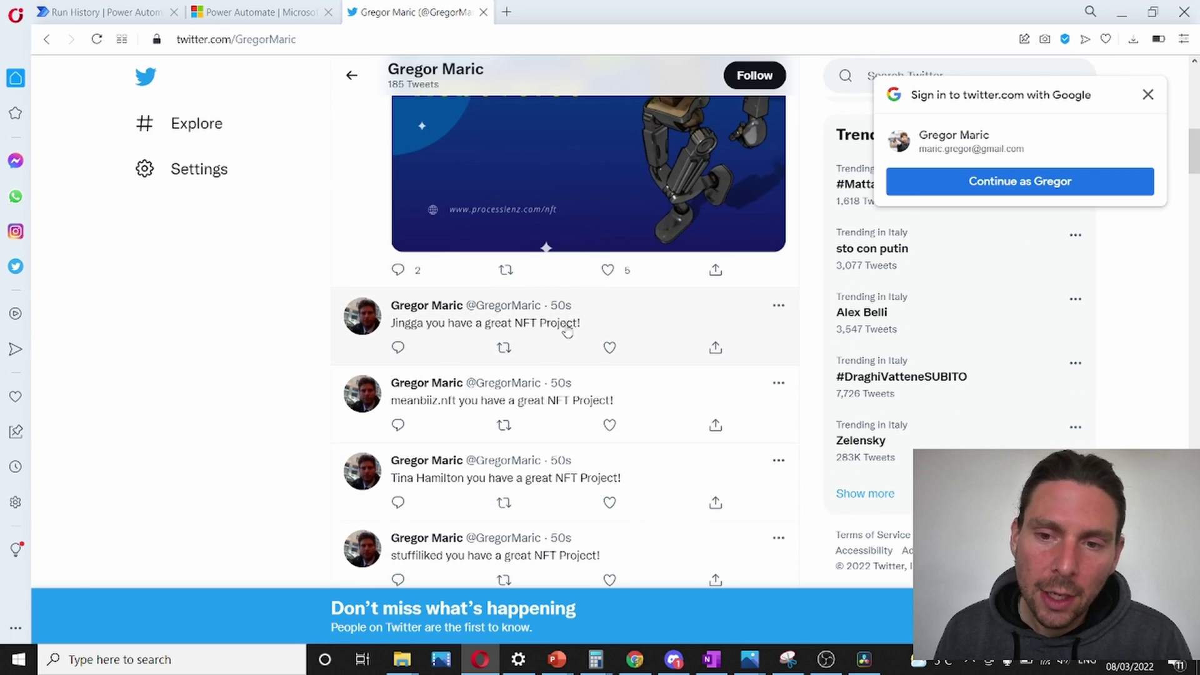
scroll(566, 328, down, 4)
scroll(568, 327, up, 2)
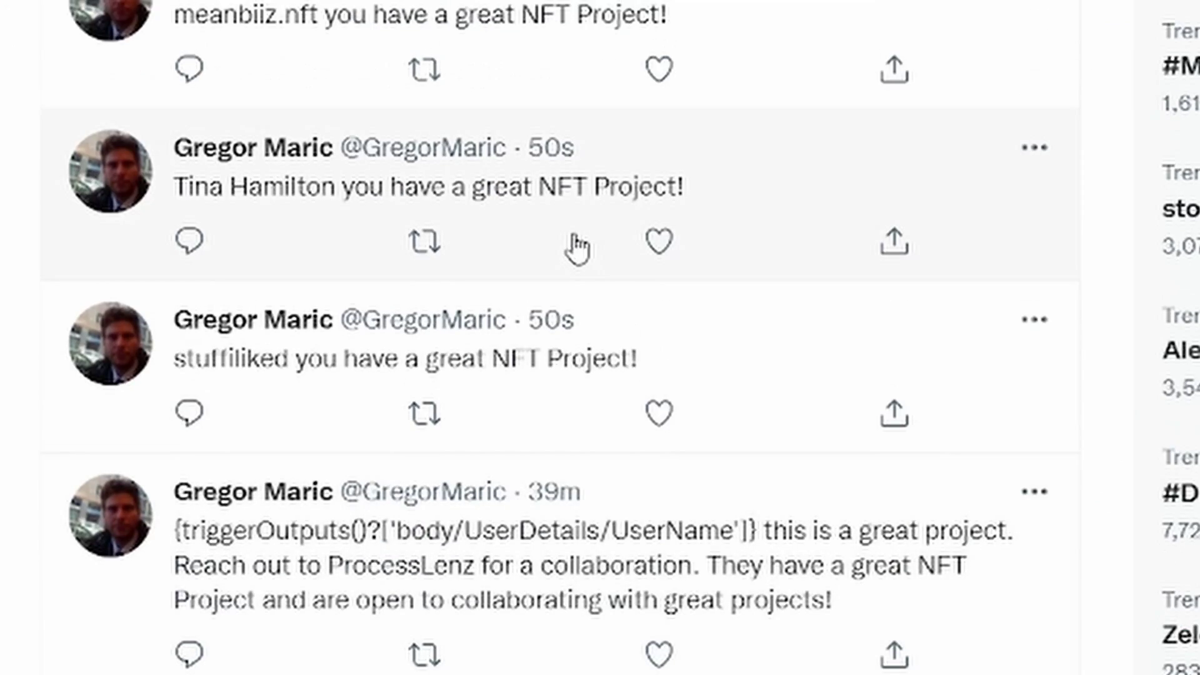
scroll(572, 249, up, 4)
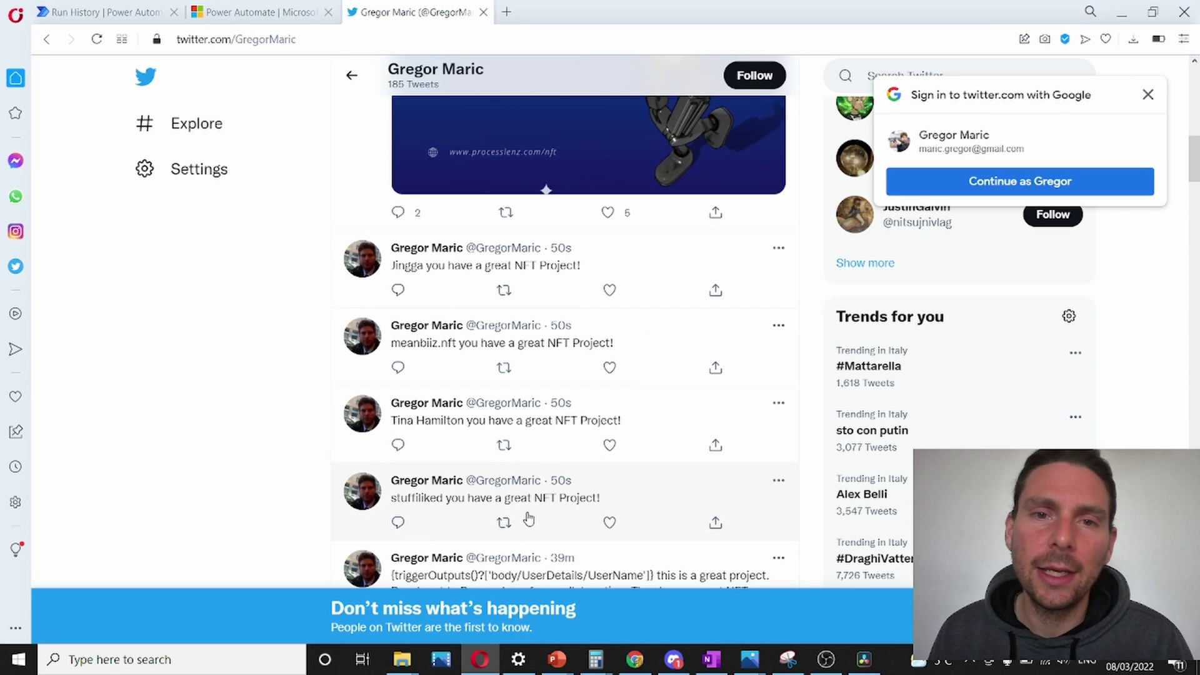
click(251, 13)
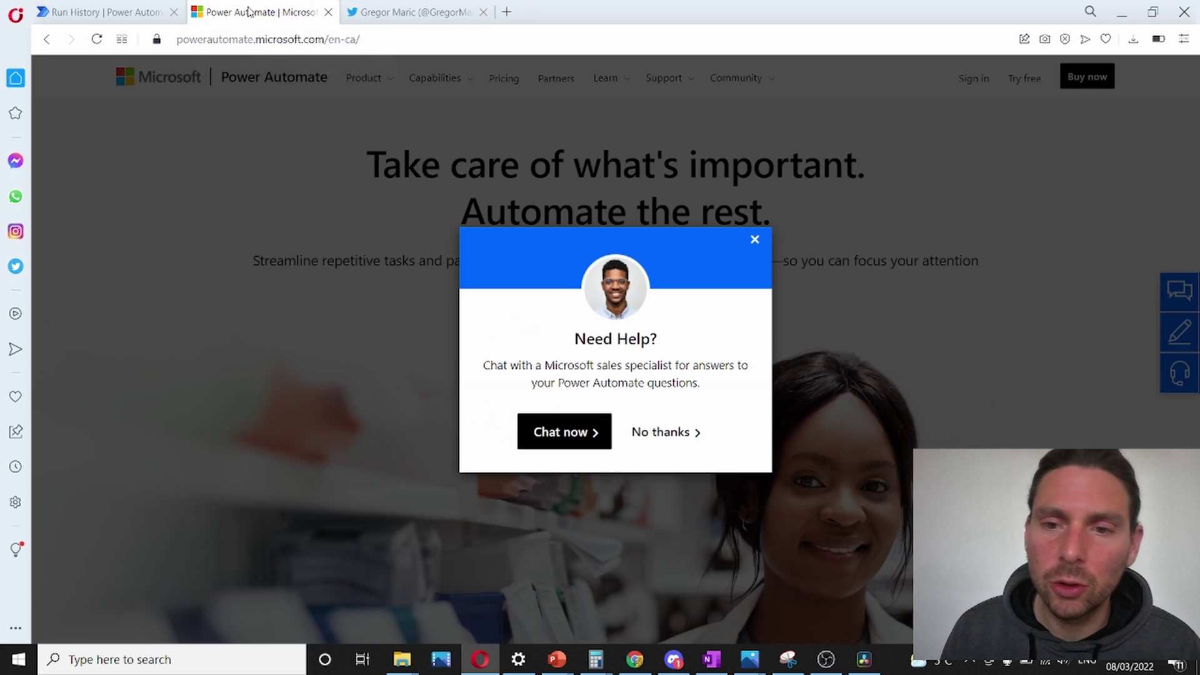
Leave the Retweet run details, dismiss the flow-ready notice, and open My flows
click(164, 9)
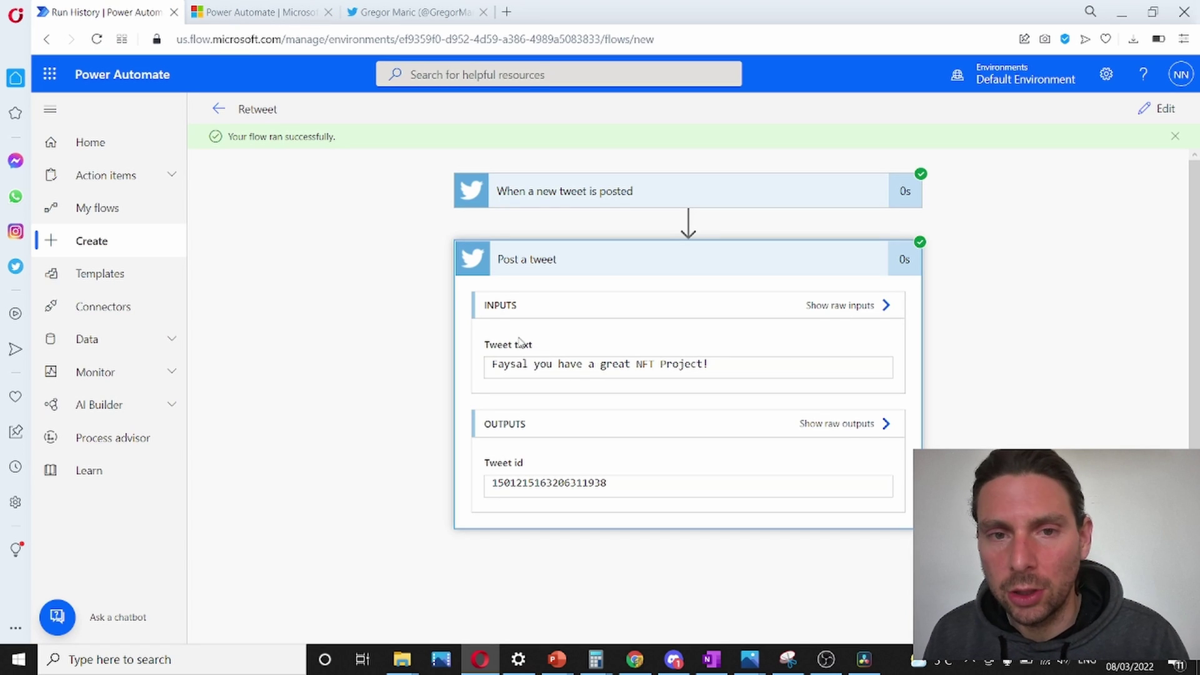
click(217, 111)
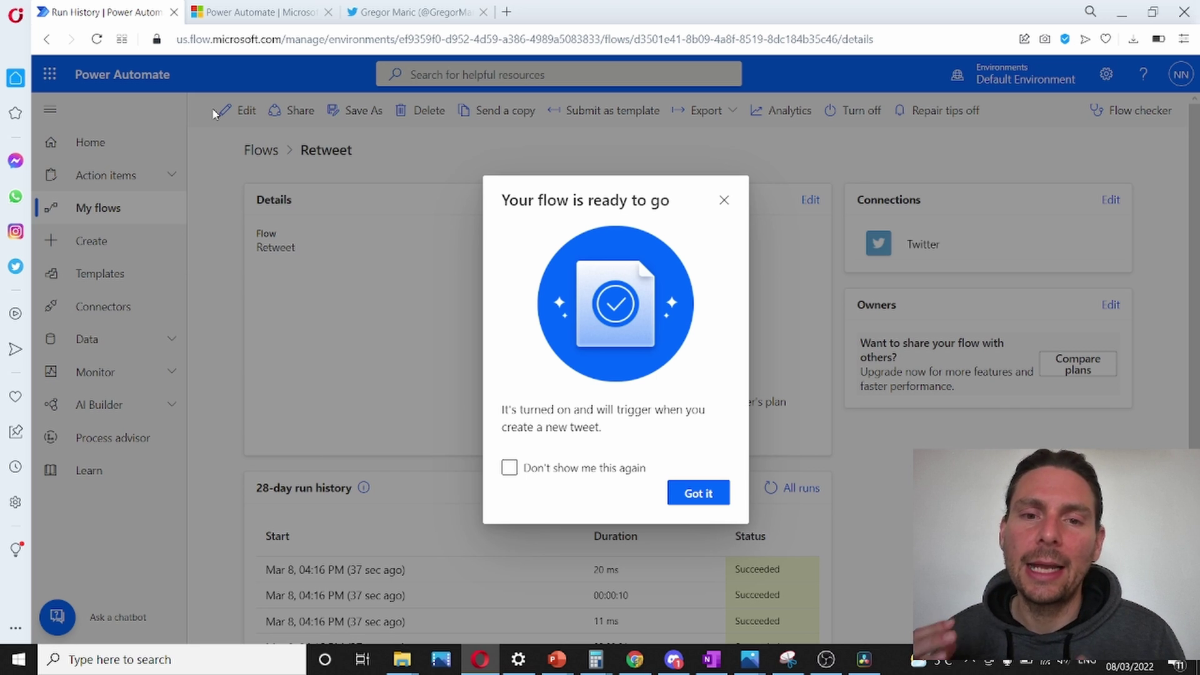
click(726, 203)
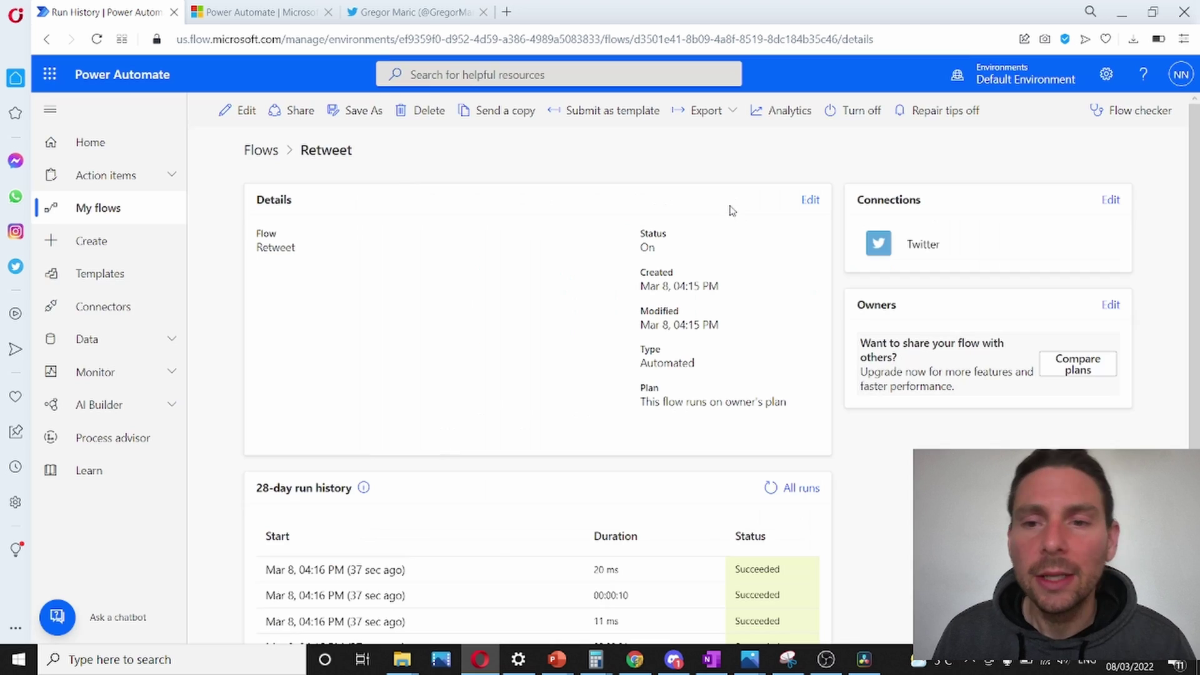
click(97, 208)
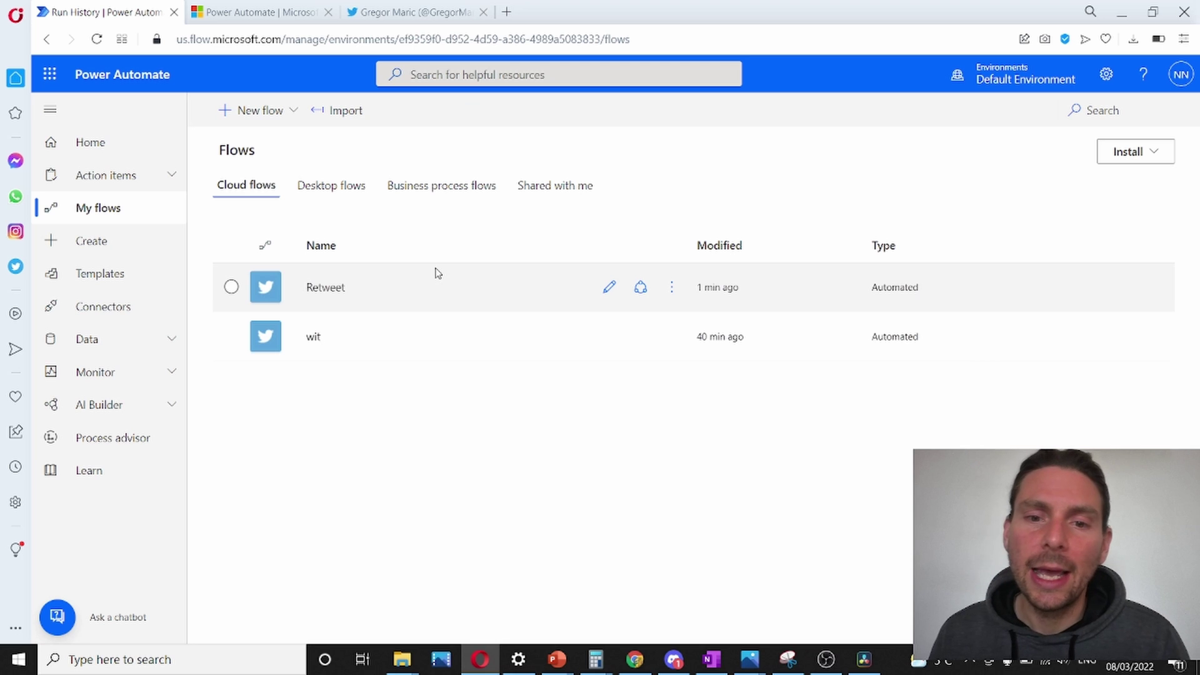
Edit the Retweet flow and expand its #nftcollection new-tweet trigger
click(609, 289)
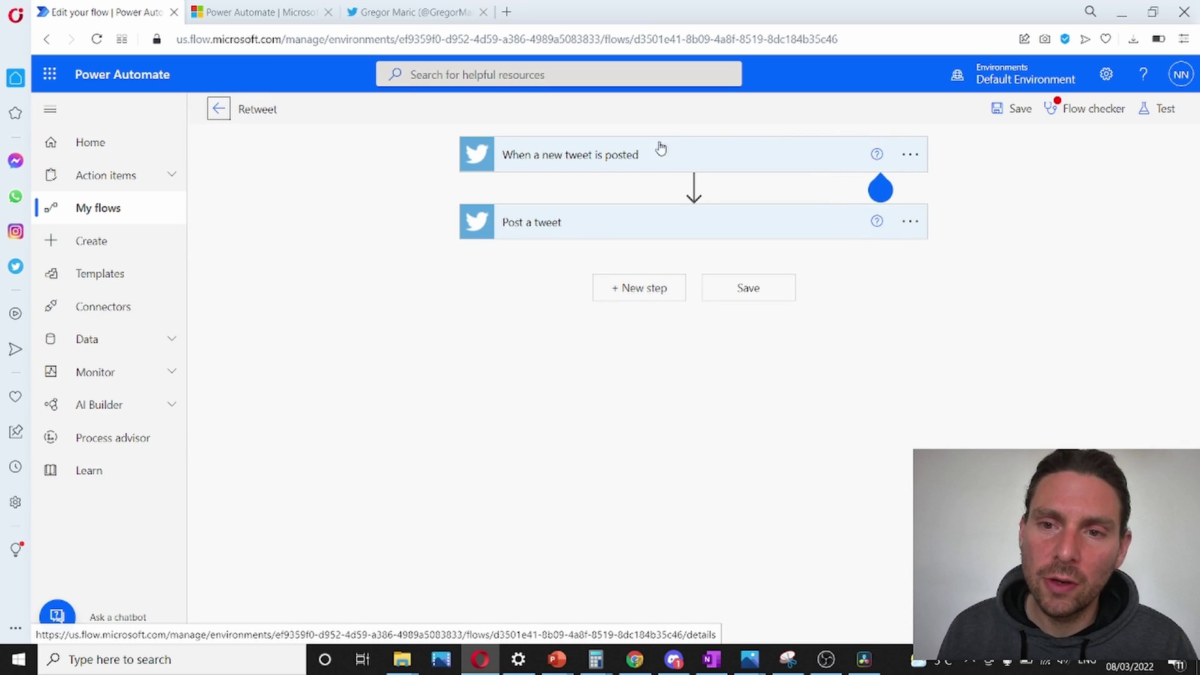
click(661, 151)
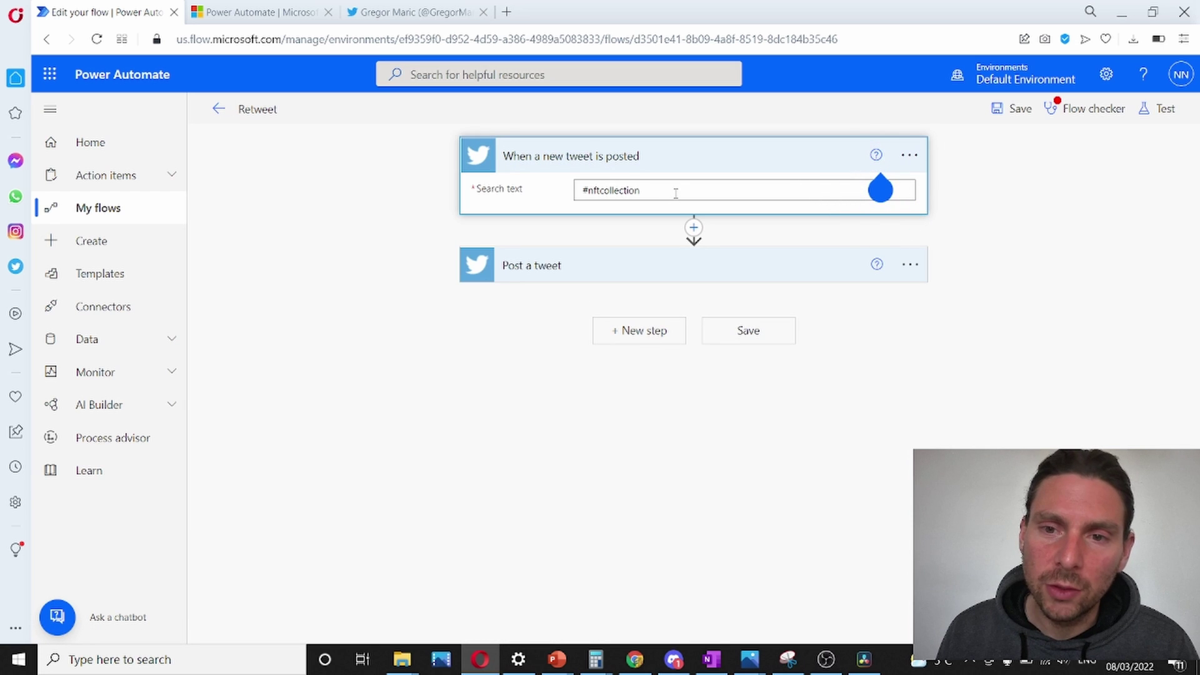
Delete the existing #nftcollection tweet trigger
click(908, 155)
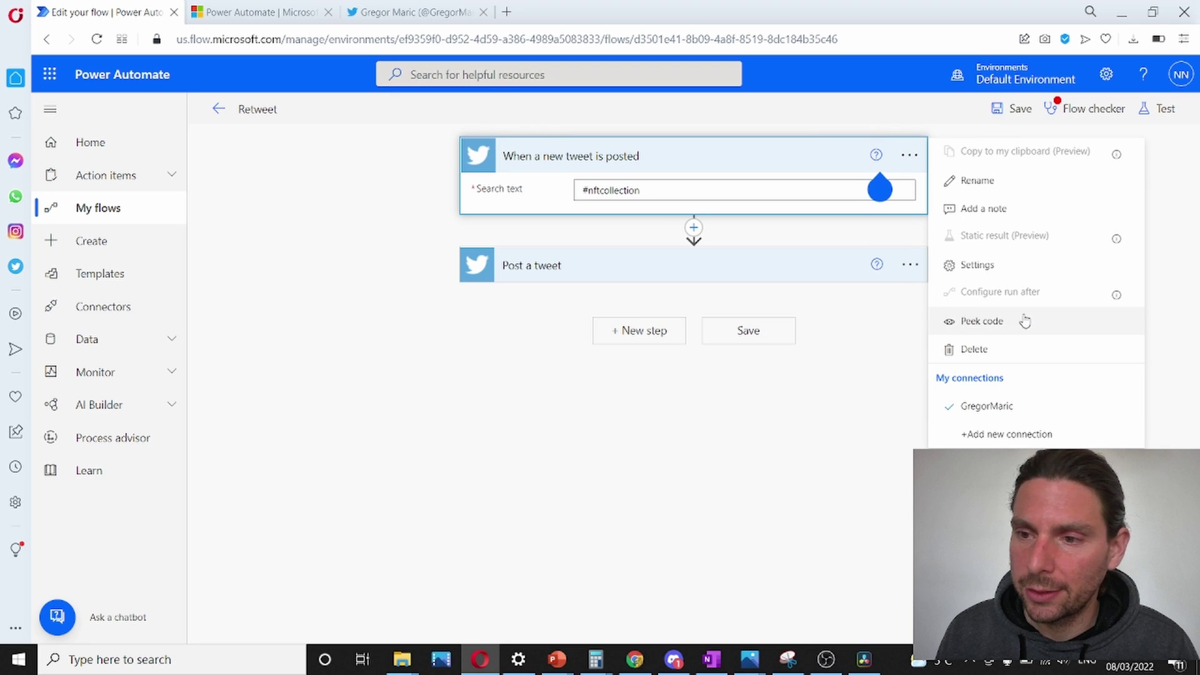
click(1013, 350)
click(633, 382)
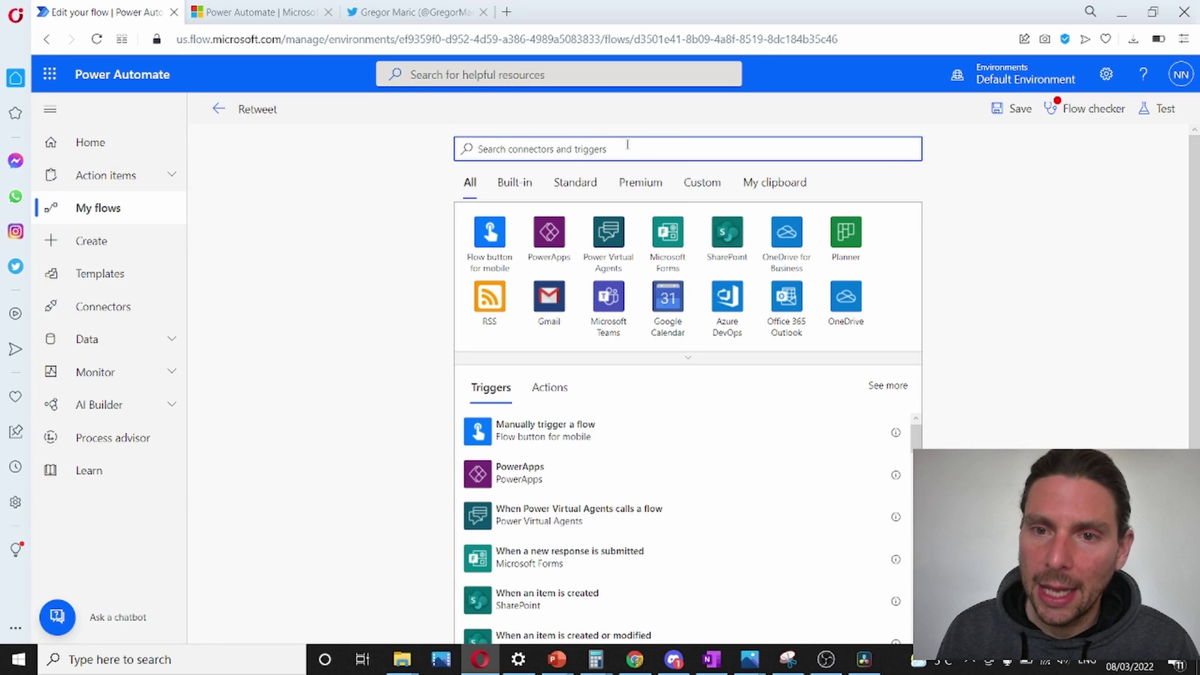
text(twit)
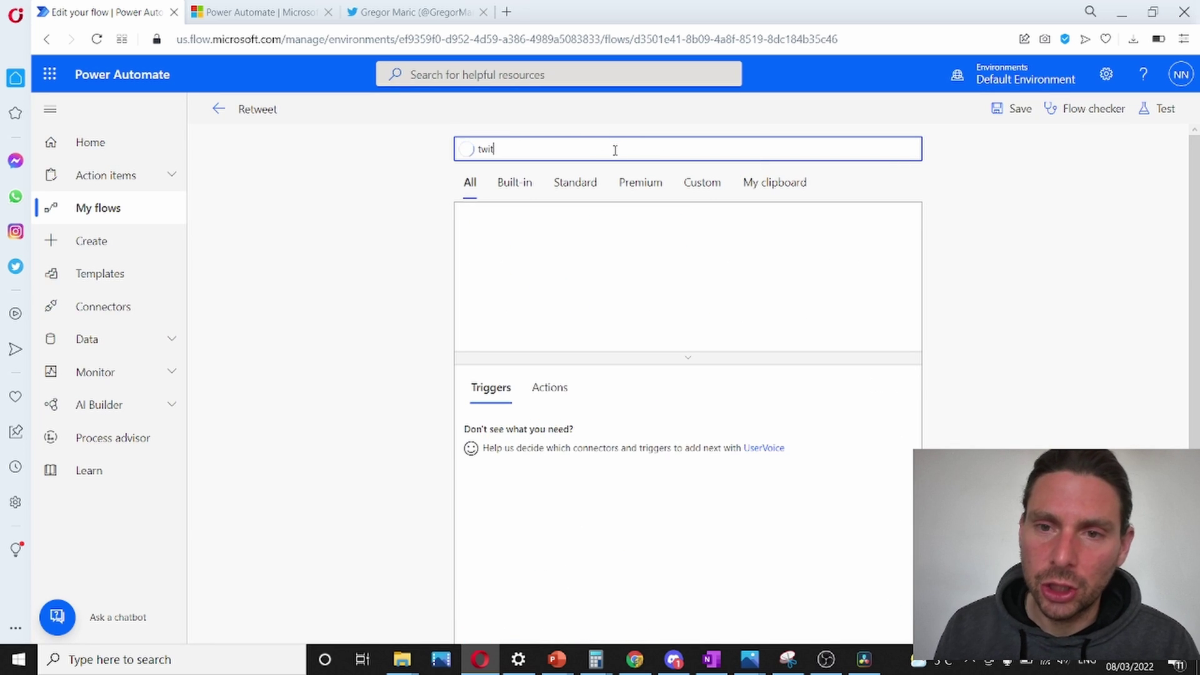
click(491, 249)
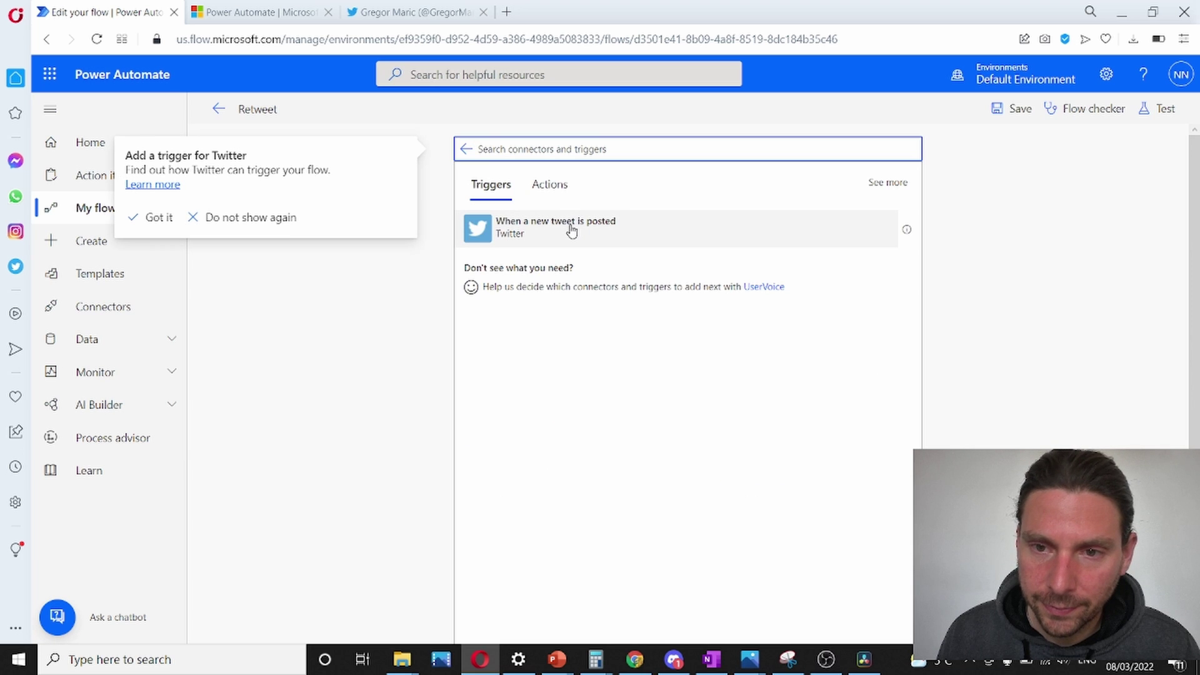
click(571, 228)
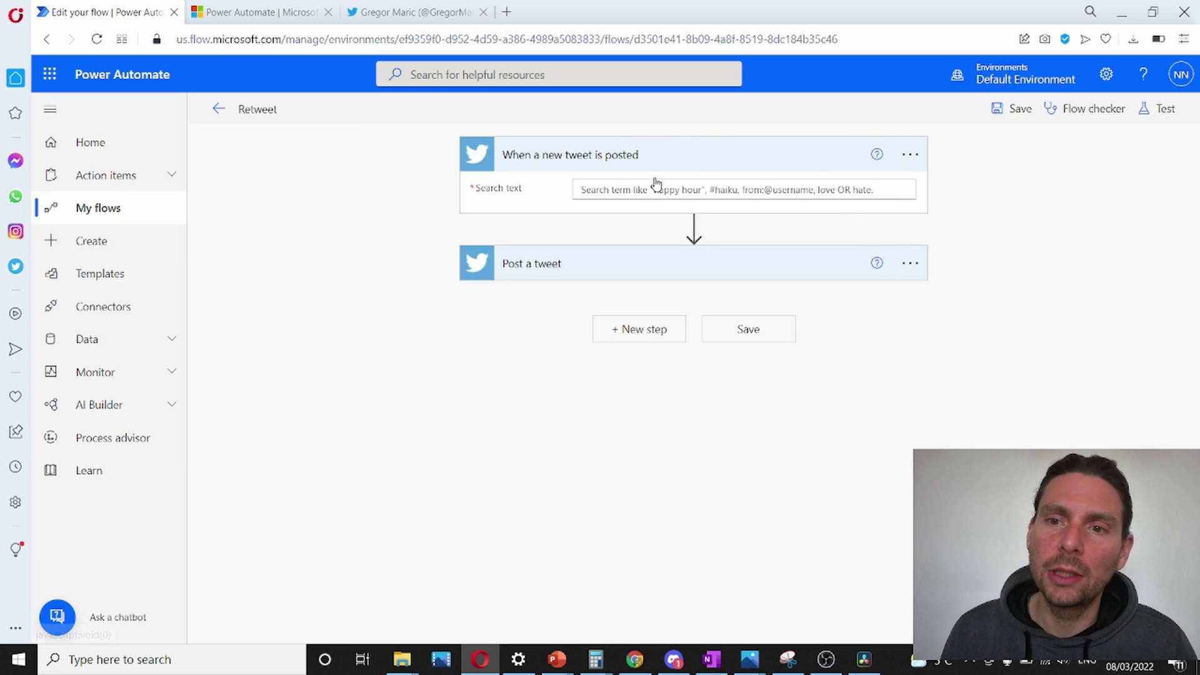
click(641, 191)
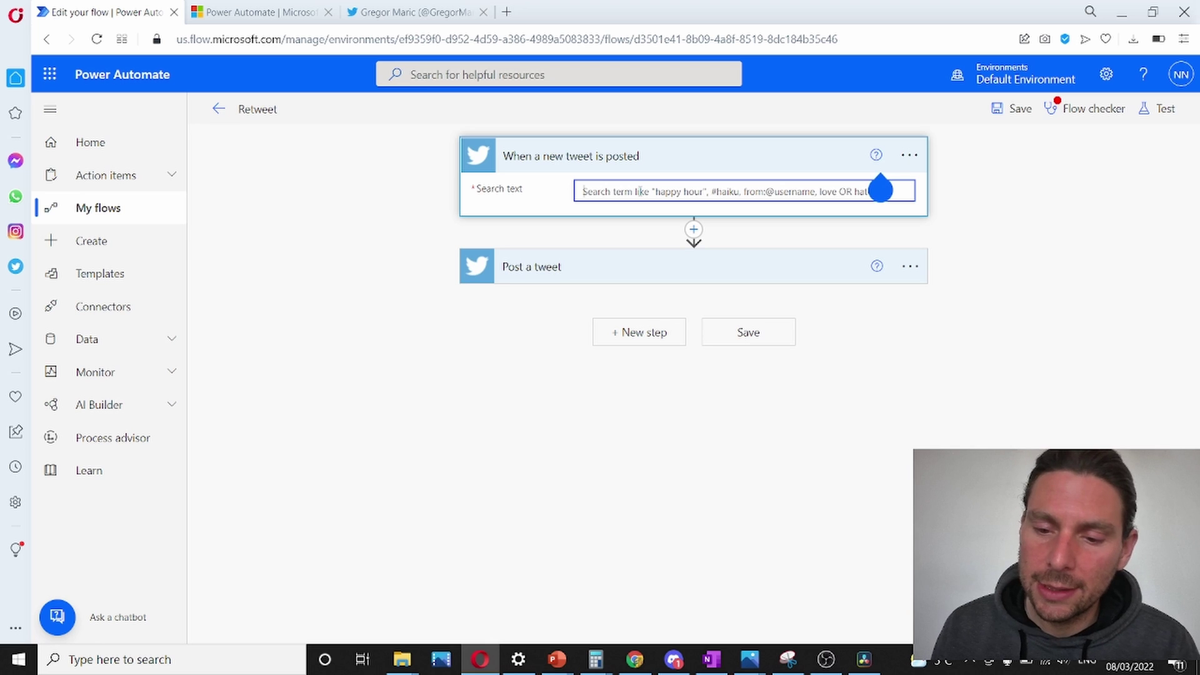
text(@)
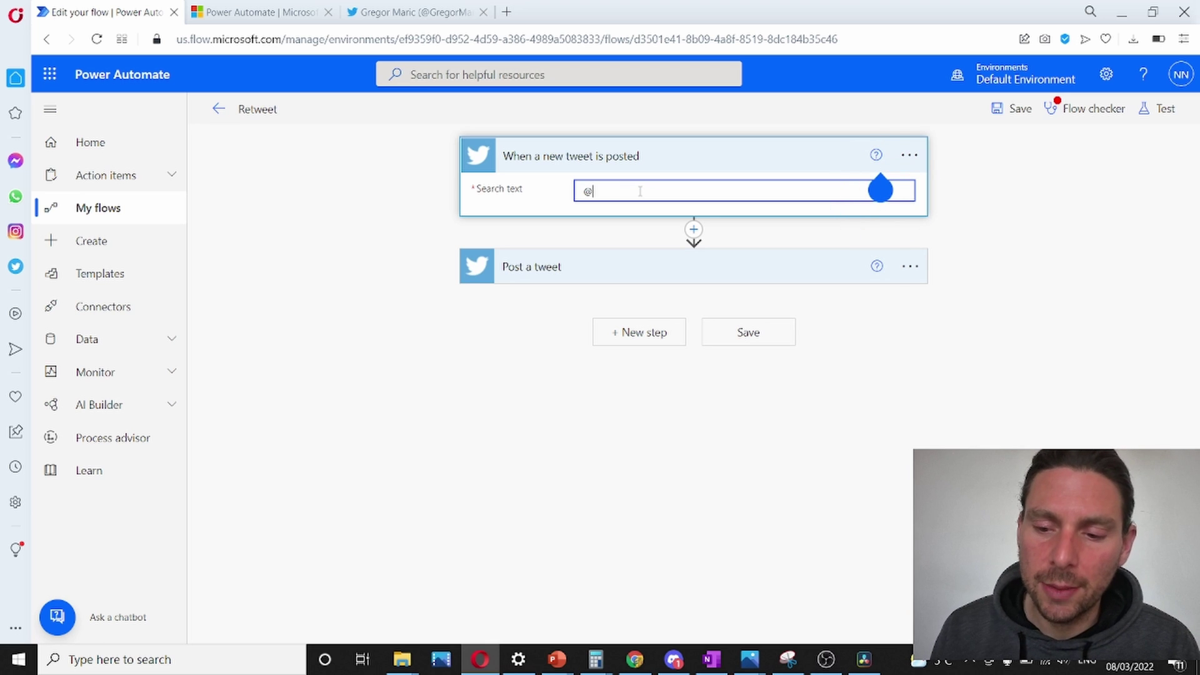
text(rro)
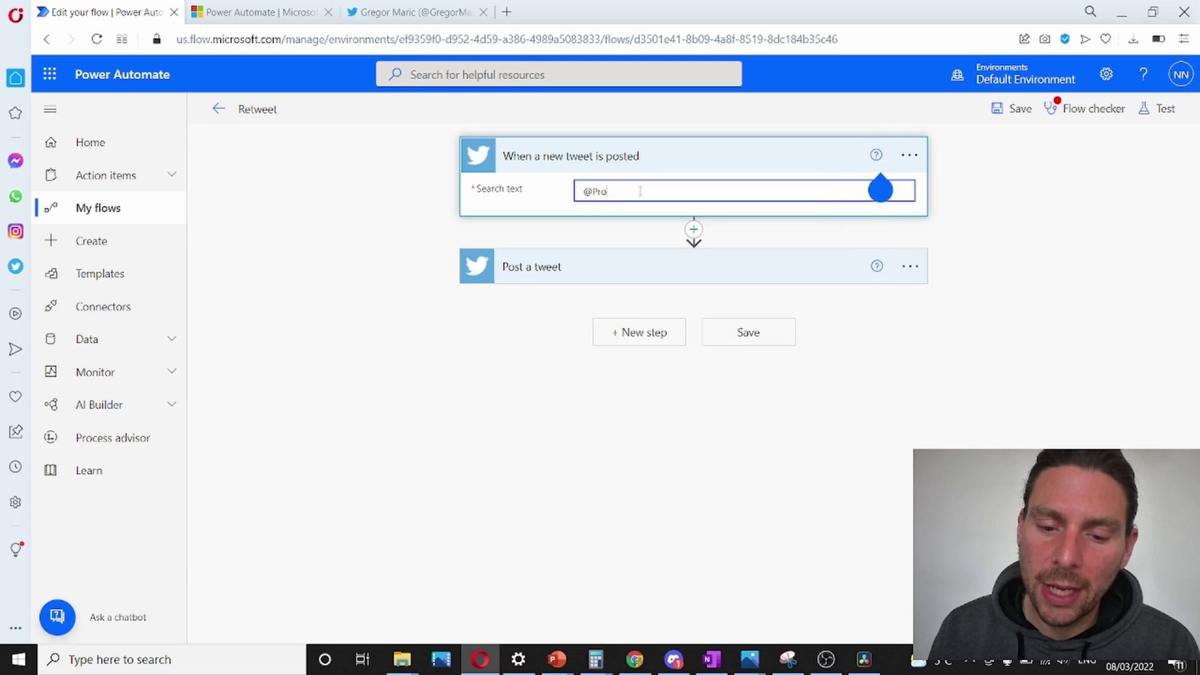
text(cessLenz)
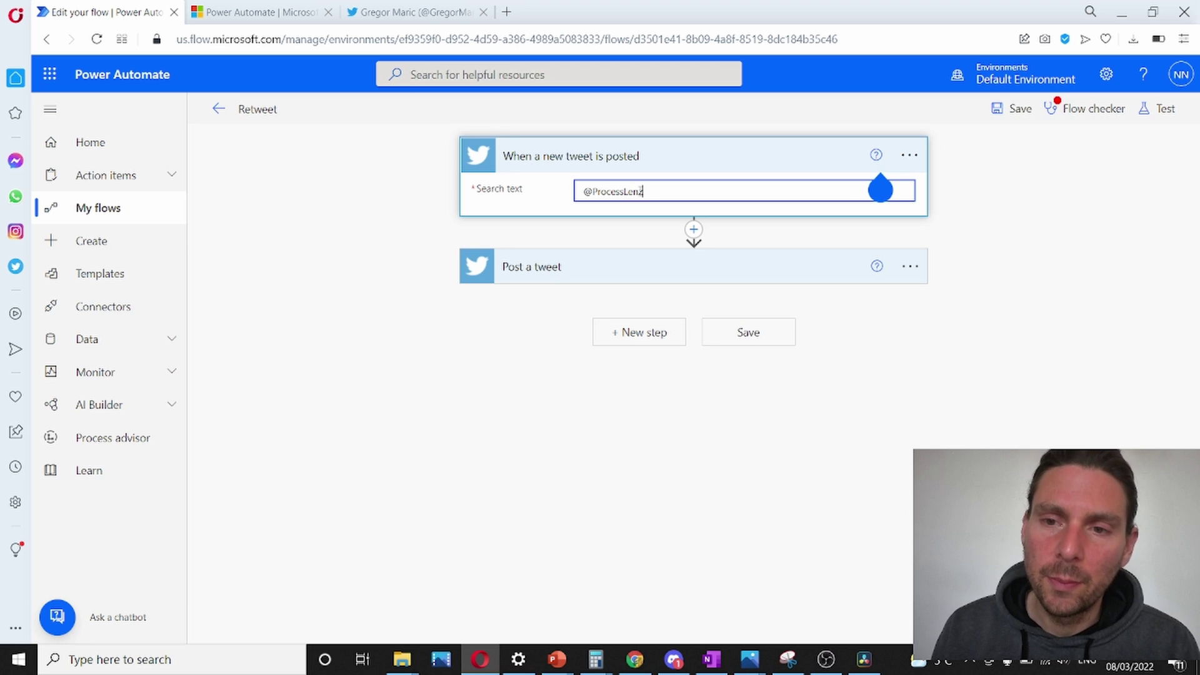
click(553, 277)
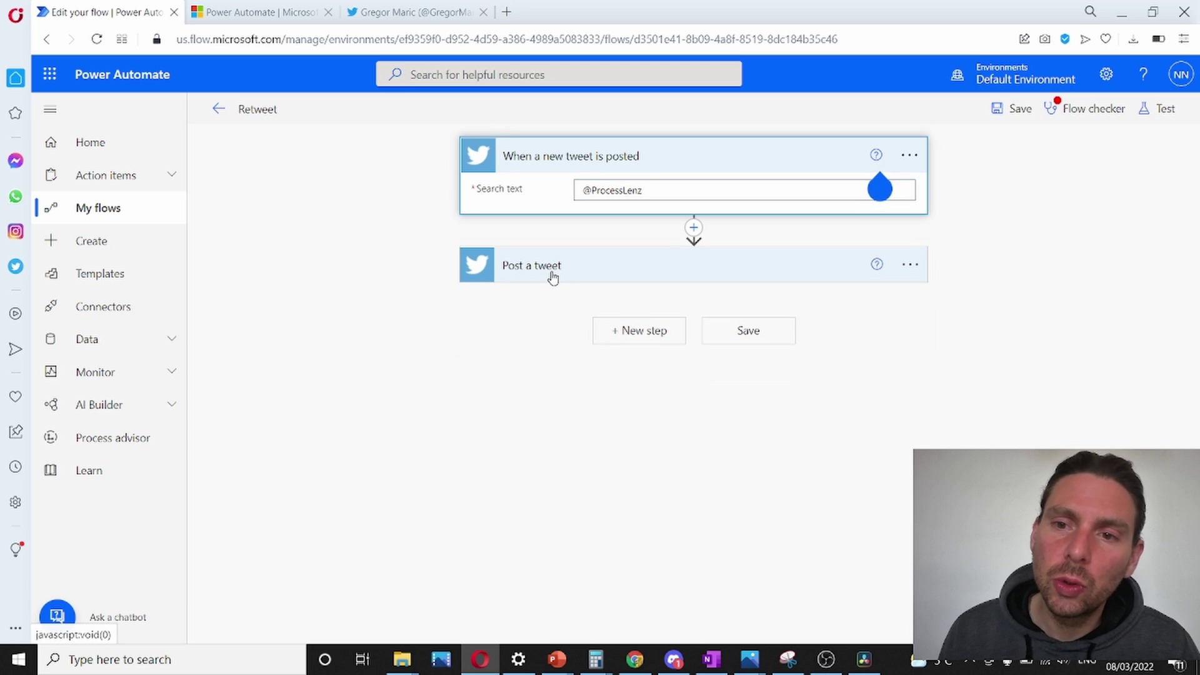
Delete the Post a tweet step from the flow
click(923, 267)
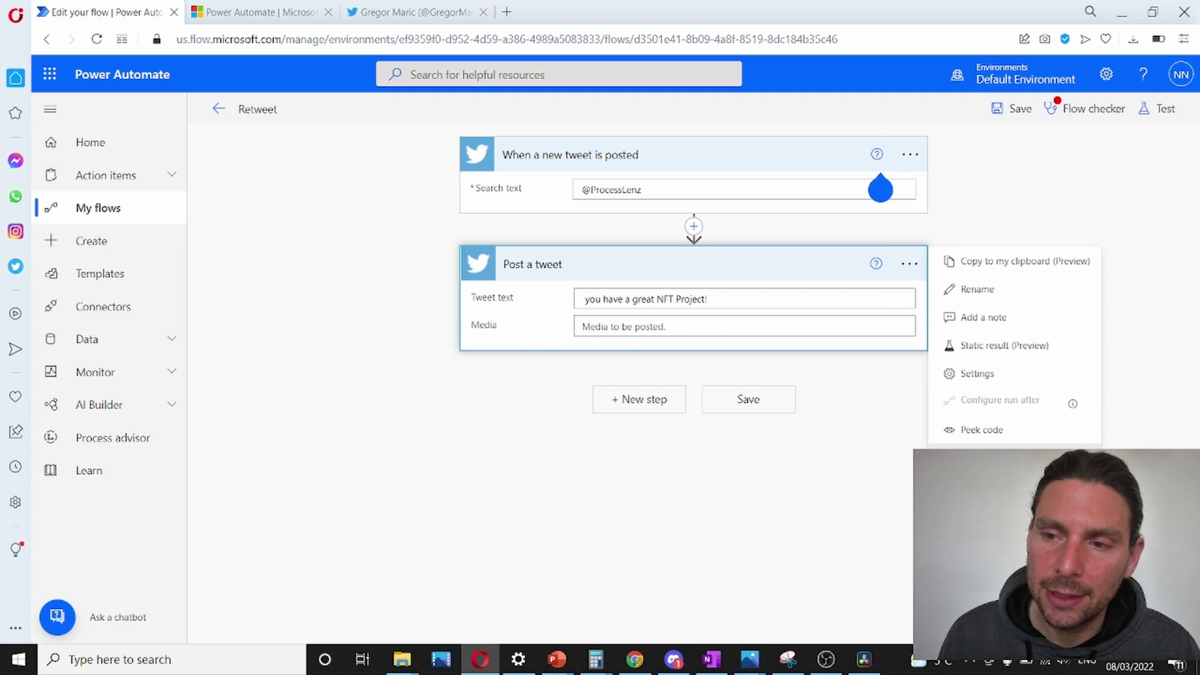
click(969, 458)
click(637, 388)
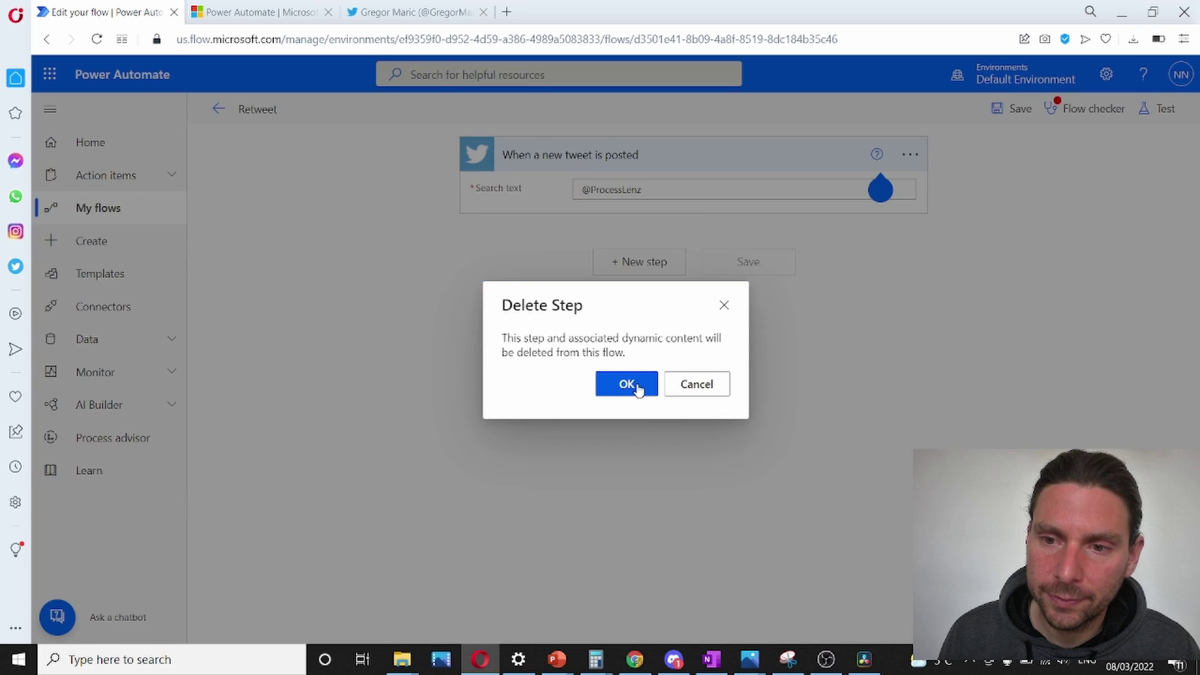
Add a Twitter Retweet action with Tweet id set to the trigger's Tweet text, then save the flow
click(636, 262)
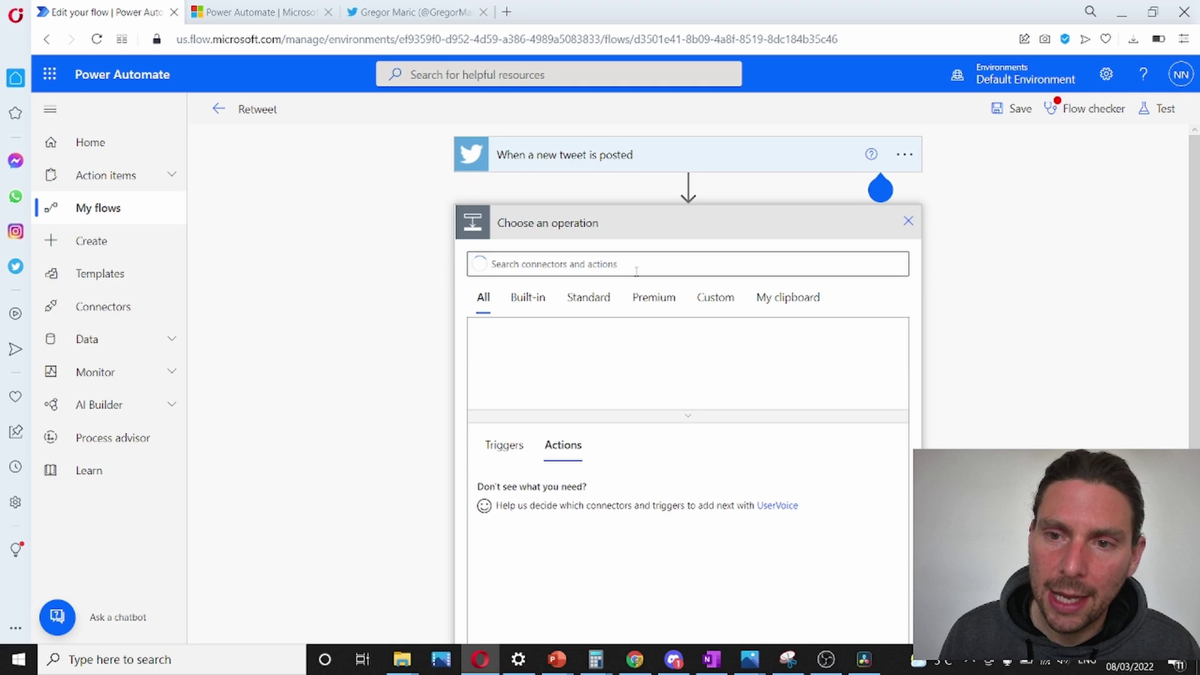
text(twitter)
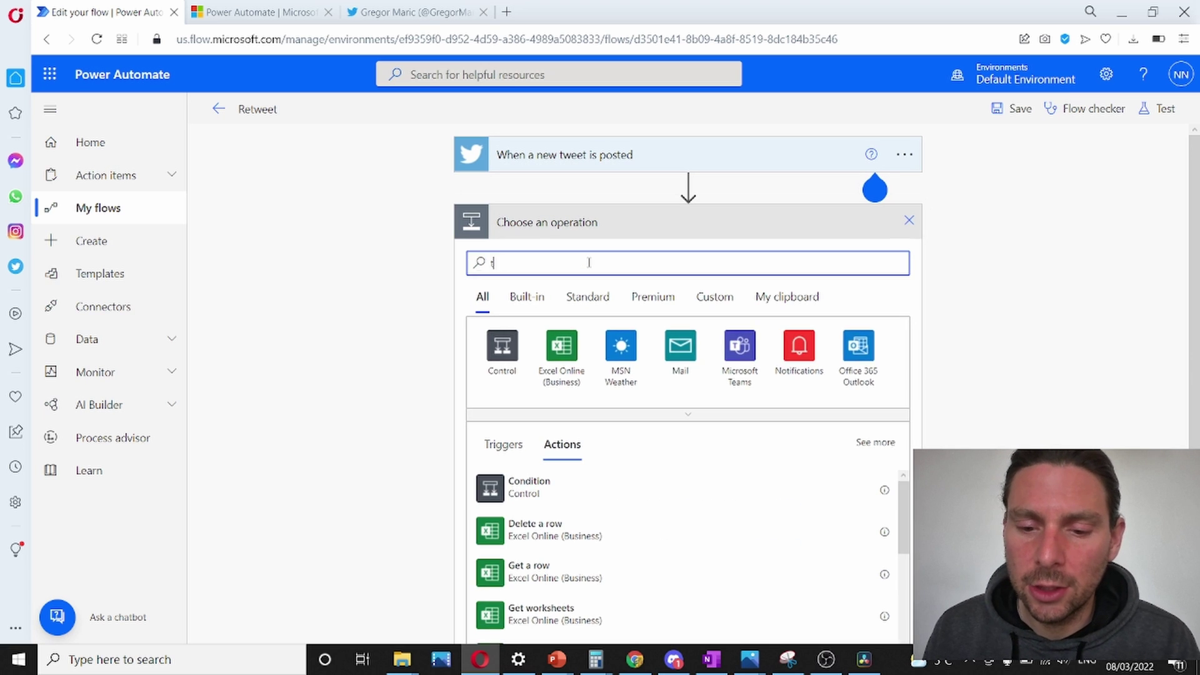
click(621, 345)
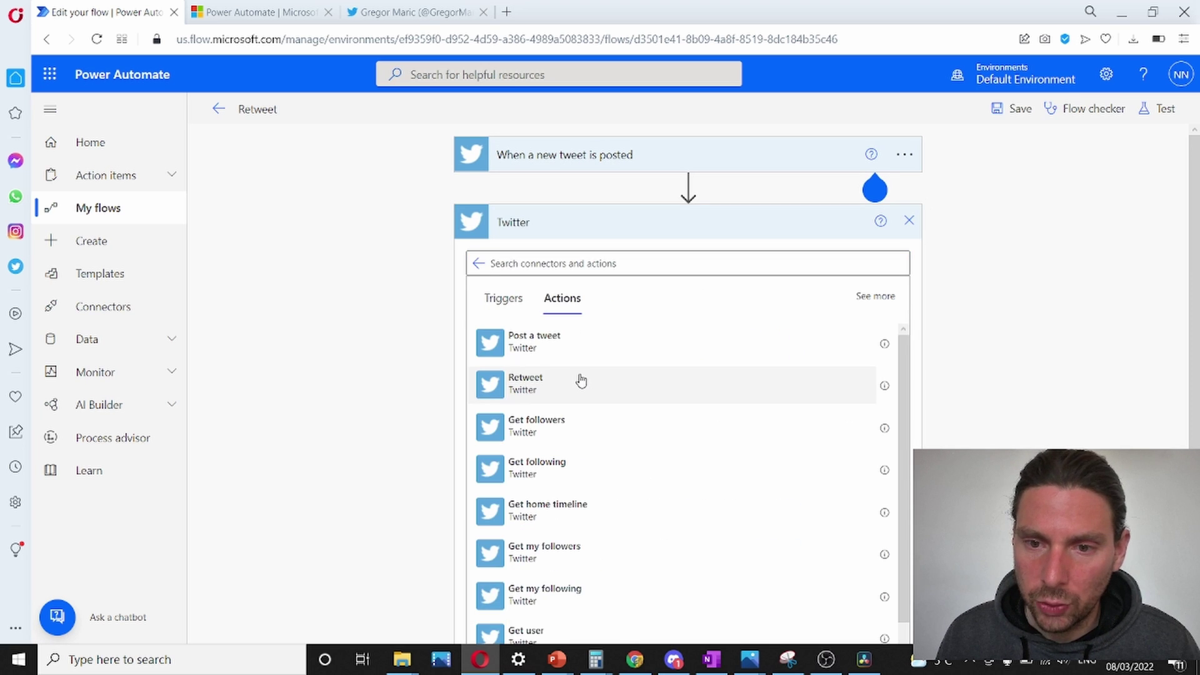
click(581, 381)
click(699, 255)
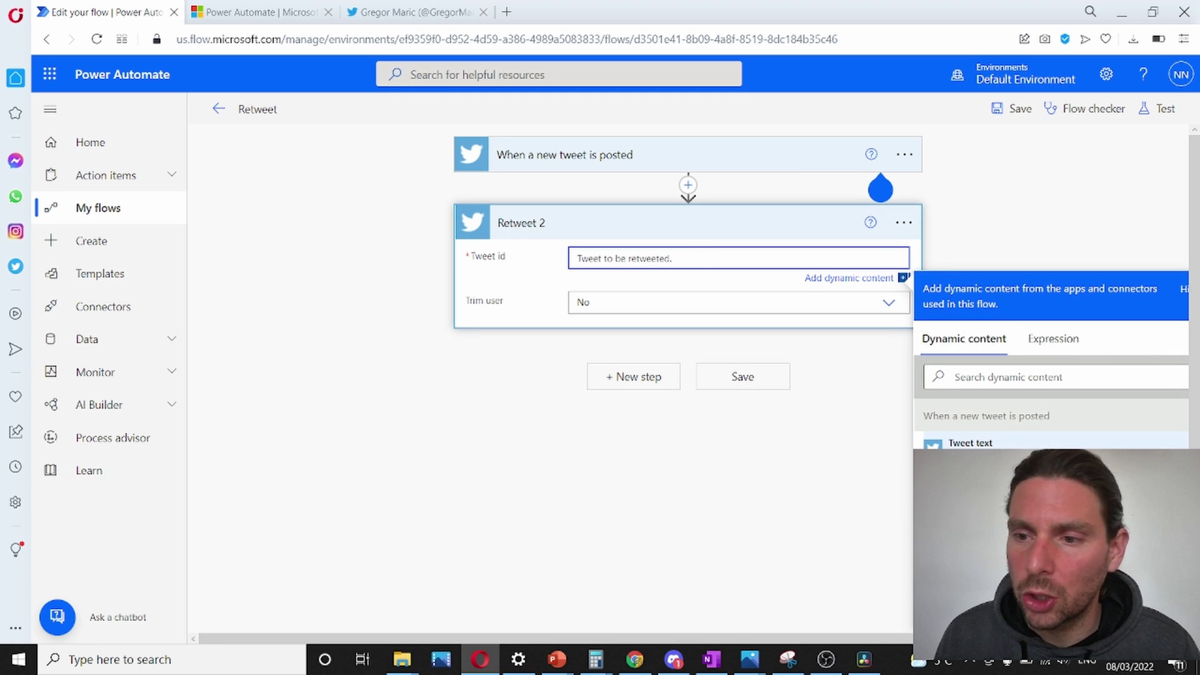
click(970, 443)
click(742, 377)
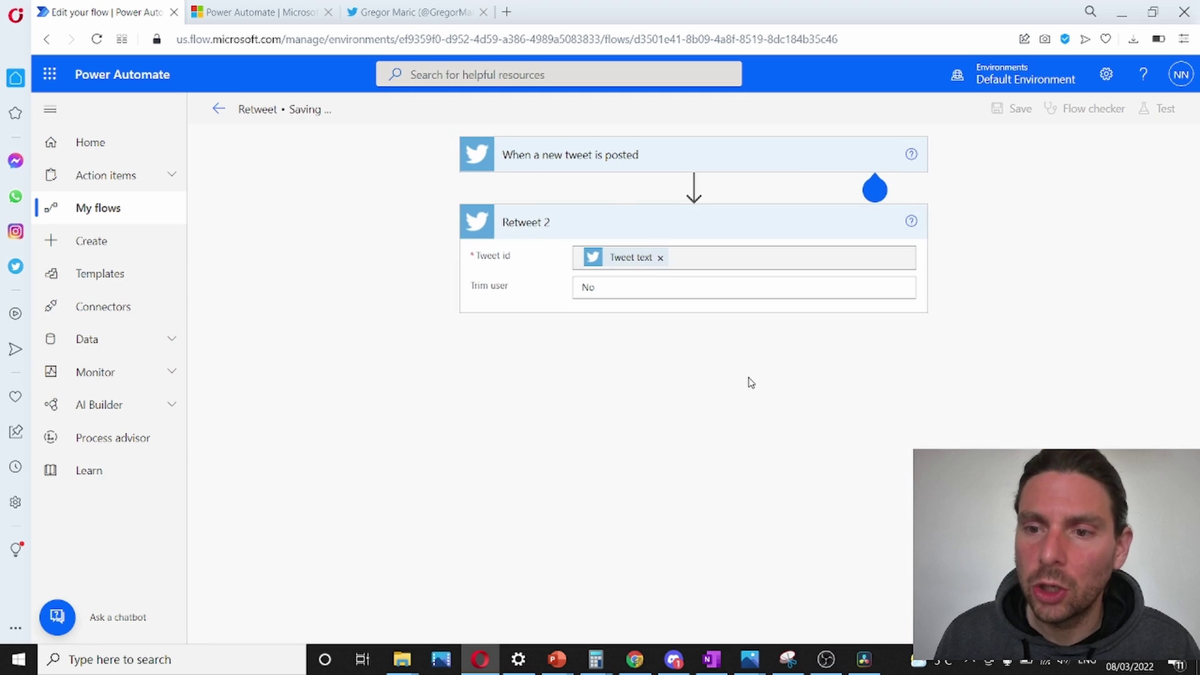